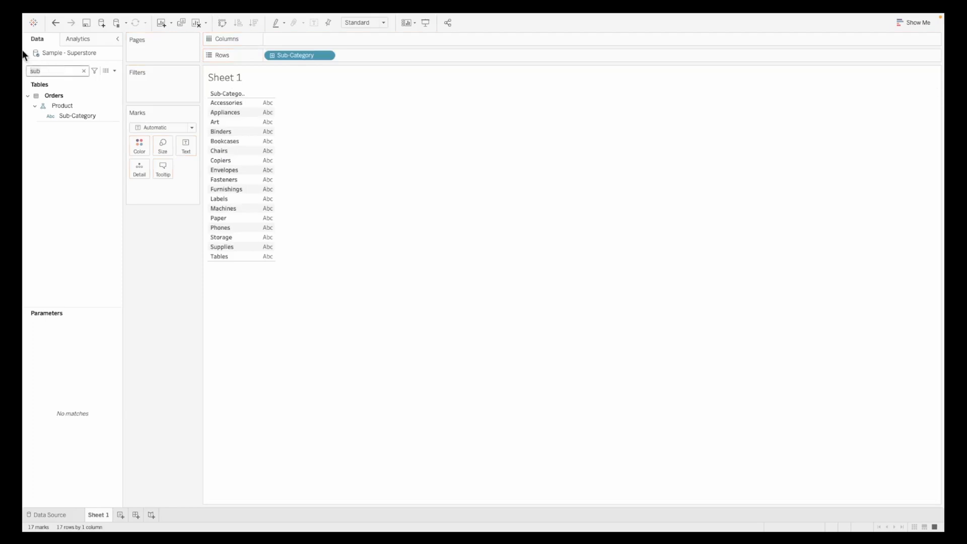
# Find the Sales field, add it to the columns as a sum, and sort the sub-categories by sales in descending order.
pyautogui.press('BackSpace')
pyautogui.press('BackSpace')
pyautogui.press('BackSpace')
pyautogui.write('Sa')
pyautogui.moveTo(73, 112); pyautogui.dragTo(310, 38)
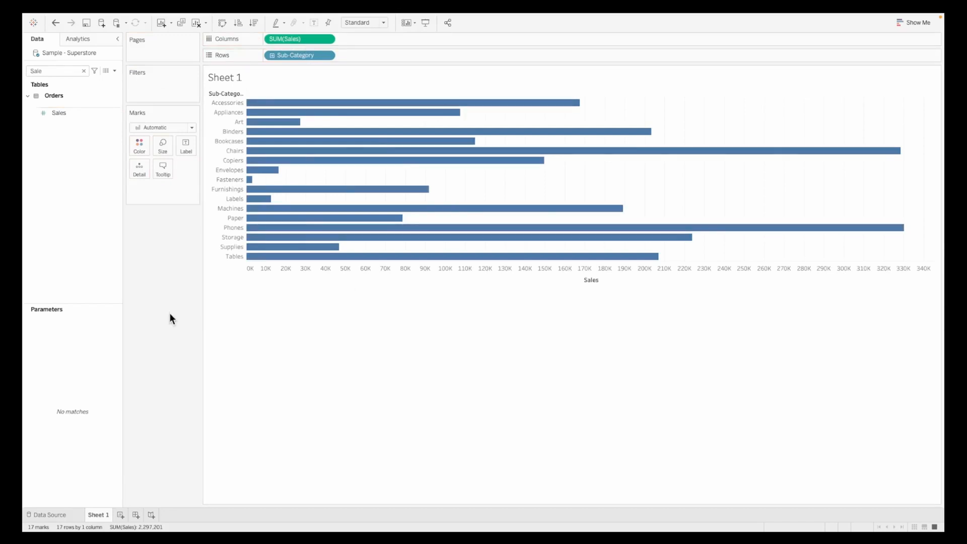
pyautogui.click(256, 22)
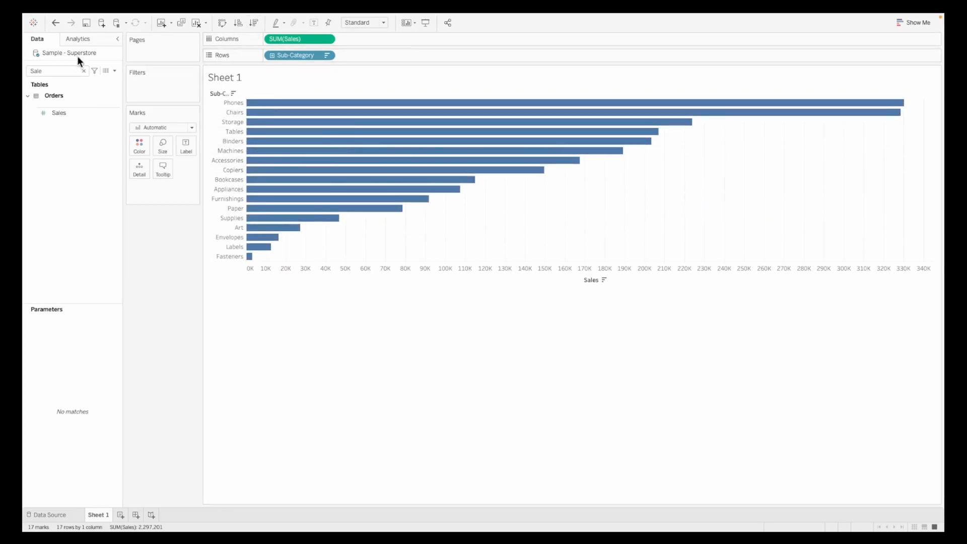
# Add an average line for Sales to the bar chart.
pyautogui.click(77, 39)
pyautogui.moveTo(65, 78); pyautogui.dragTo(299, 116)
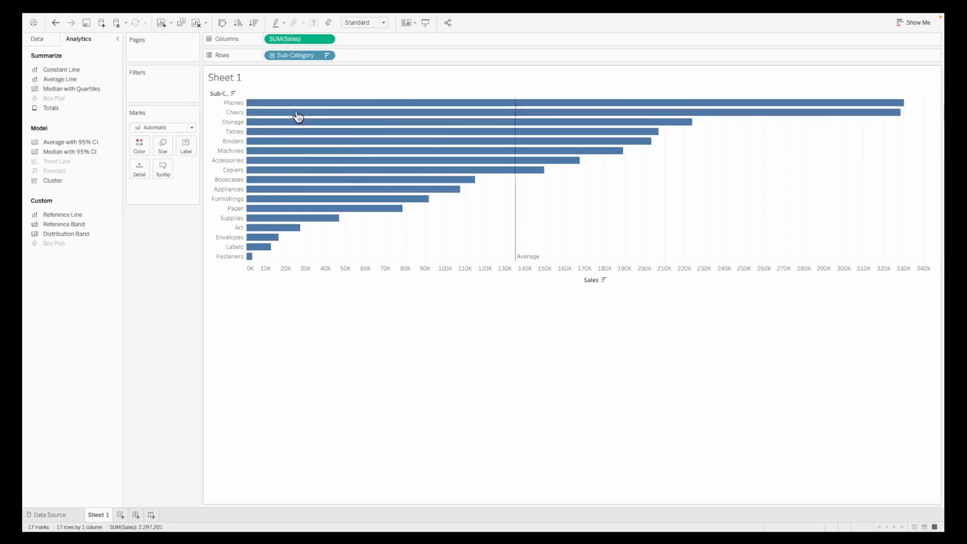
pyautogui.moveTo(517, 240)
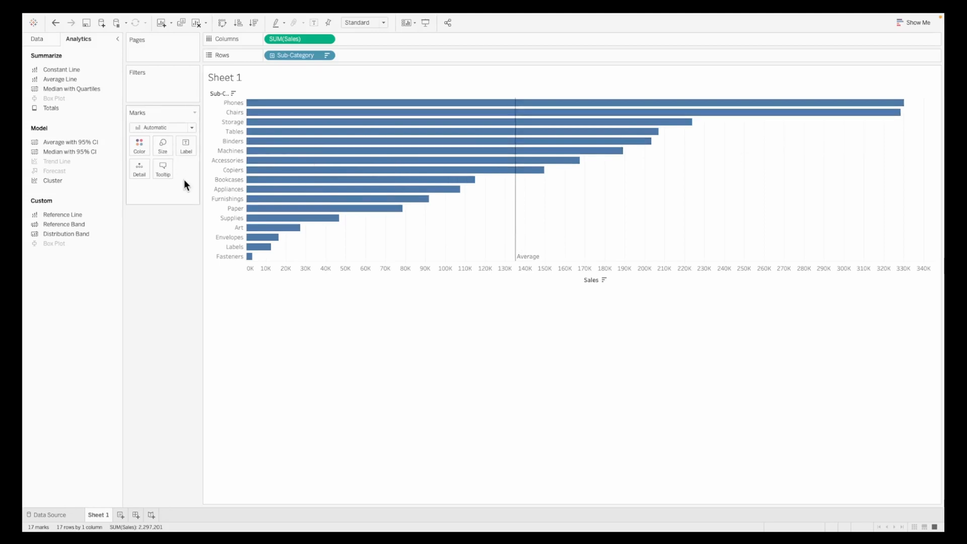
# Create a calculated field named "Top and Bottom 10% Average Sales".
pyautogui.click(35, 38)
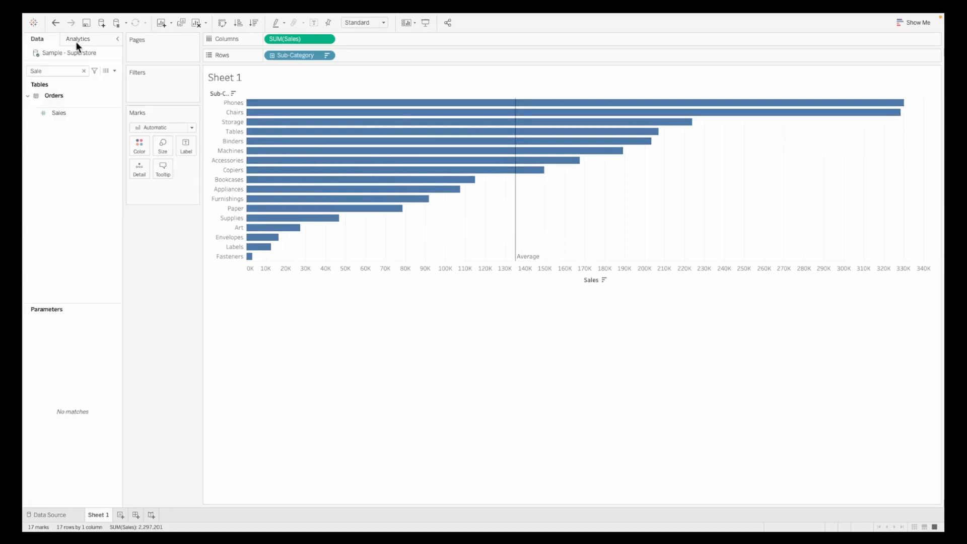
pyautogui.click(114, 71)
pyautogui.click(99, 78)
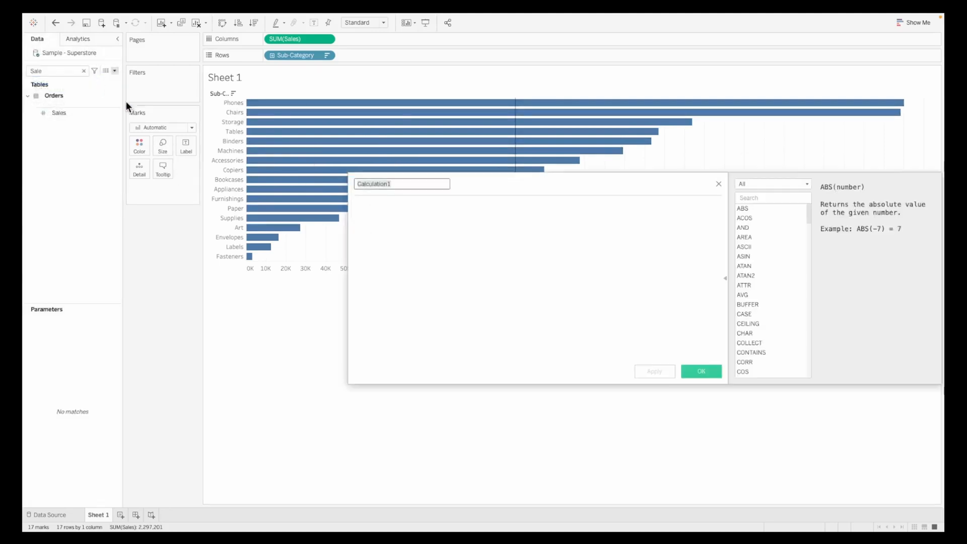
pyautogui.moveTo(413, 185); pyautogui.dragTo(315, 177)
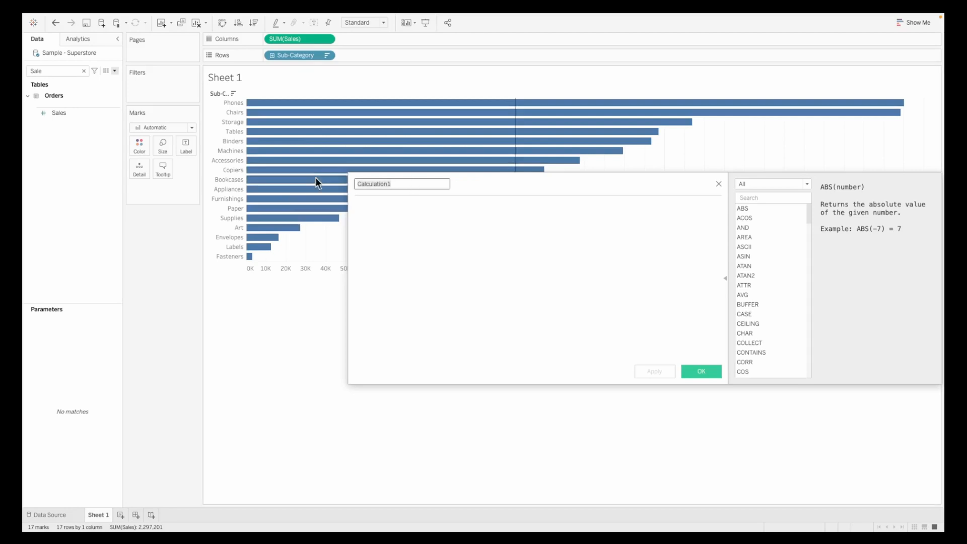
pyautogui.write('Top and Bottom 10% ')
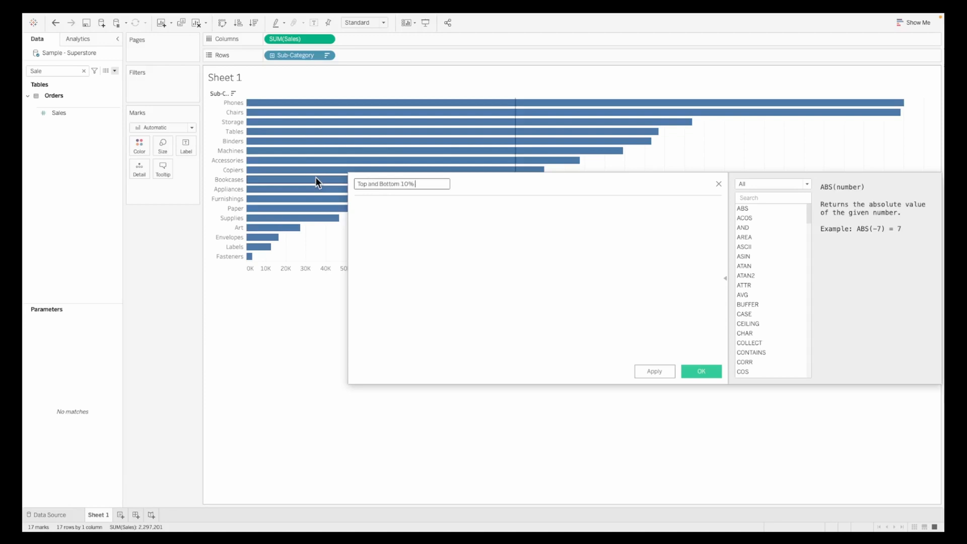
pyautogui.write('Average Sales')
pyautogui.press('Tab')
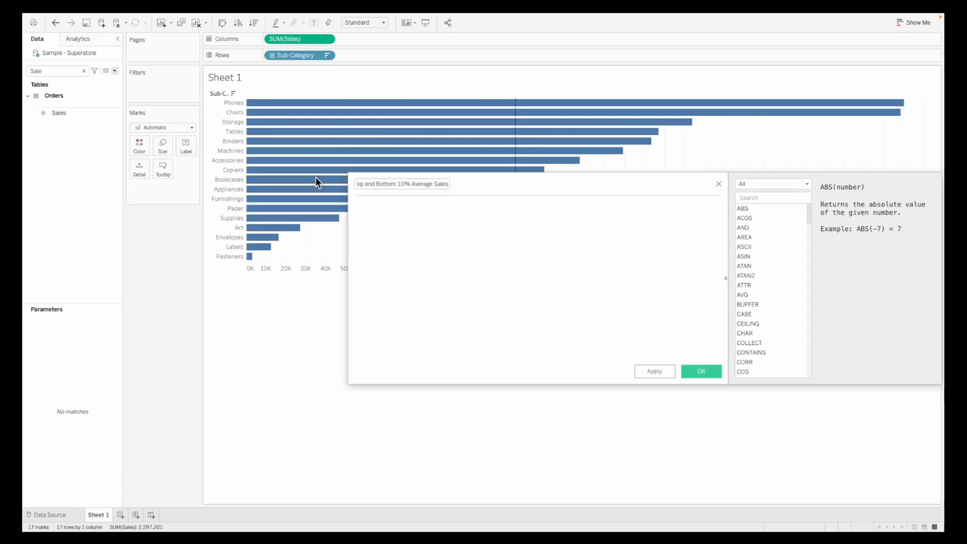
# Enter the calculation's first condition: IF SUM([Sales])<= WINDOW_PERCENTILE(SUM([Sales]),0.1) THEN "Bottom".
pyautogui.write('IF')
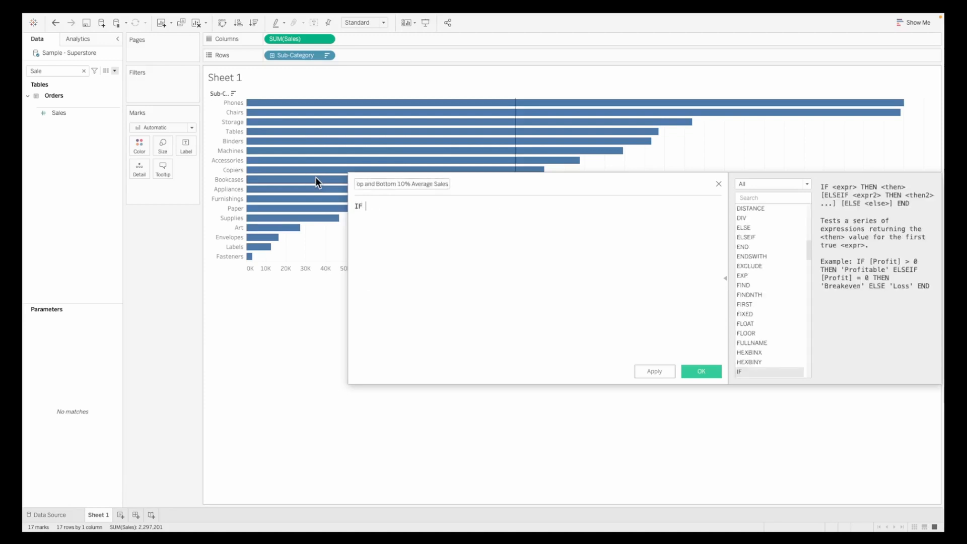
pyautogui.write(' SUM([Sales])')
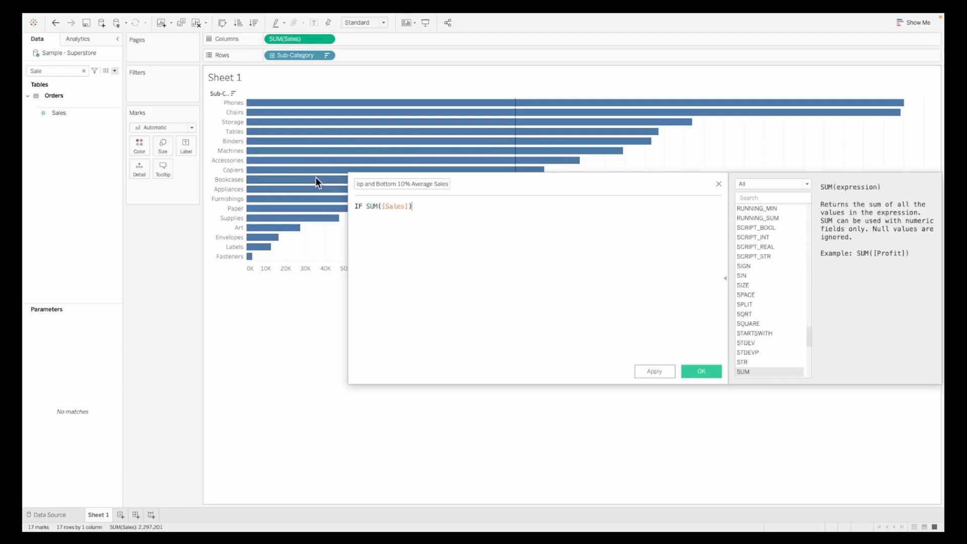
pyautogui.write('<= WIN')
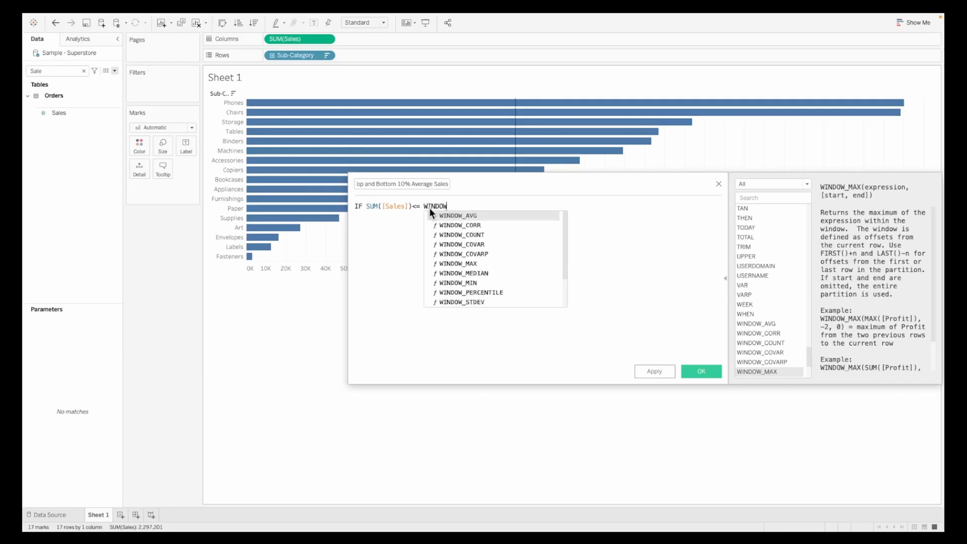
pyautogui.write('DOW')
pyautogui.doubleClick(457, 291)
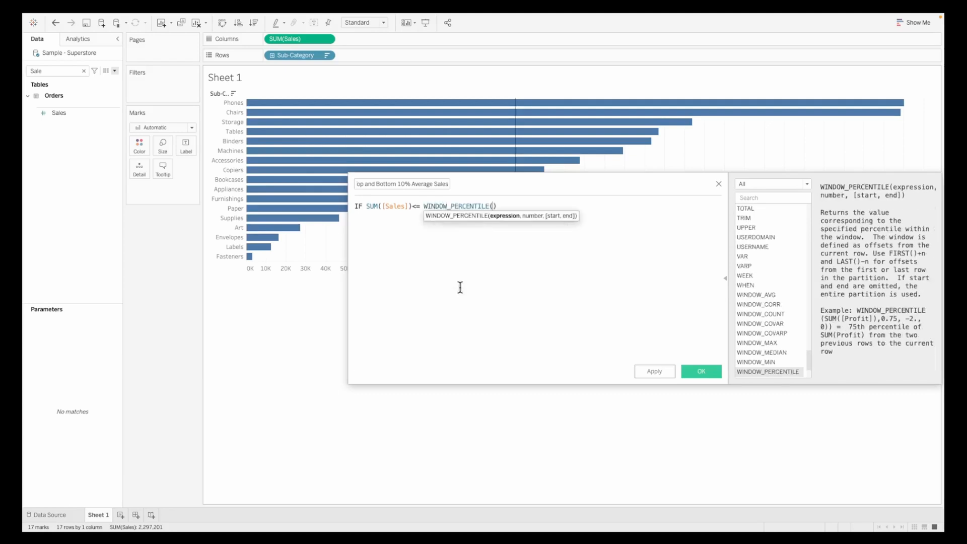
pyautogui.write('SUM')
pyautogui.press('Return')
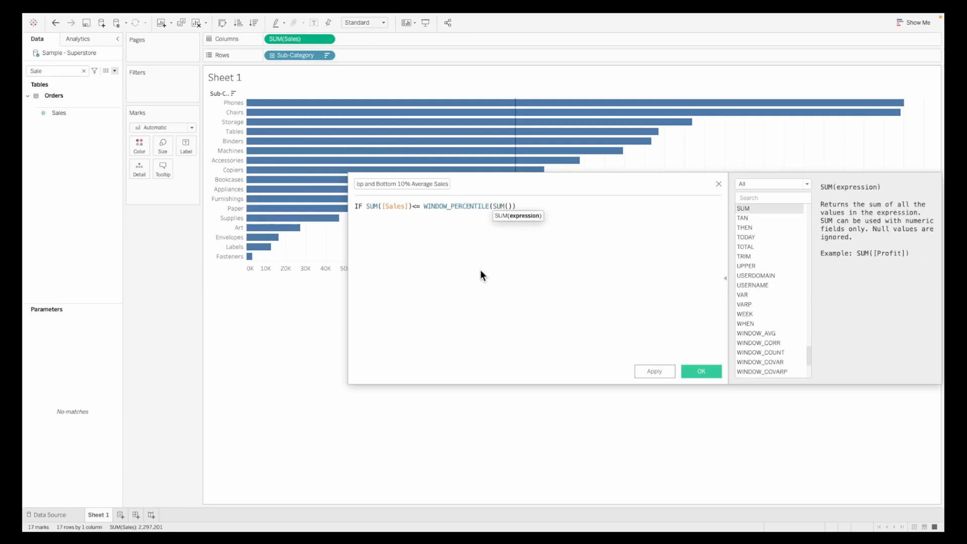
pyautogui.write('Sale')
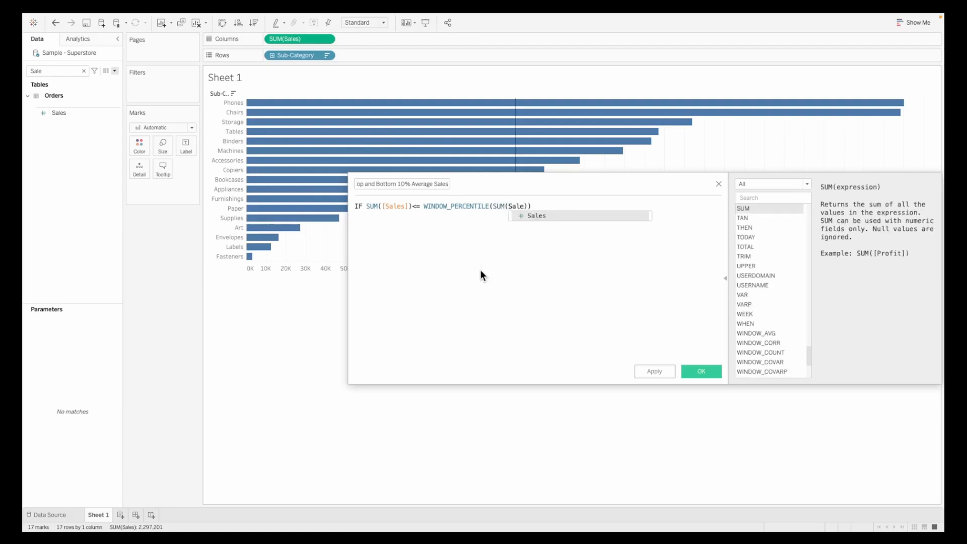
pyautogui.press('Return')
pyautogui.write(')')
pyautogui.write(',0')
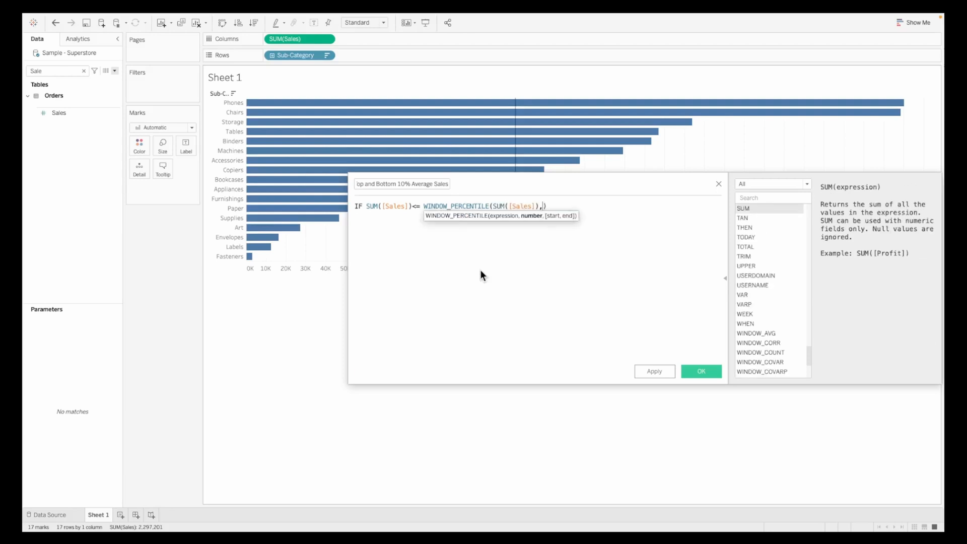
pyautogui.write('.1)')
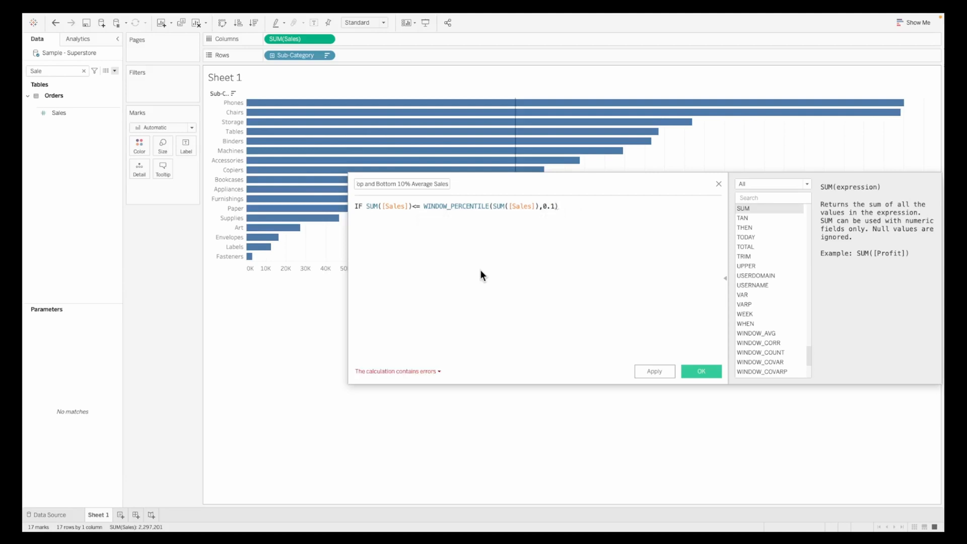
pyautogui.write(' THEN "Bottom"')
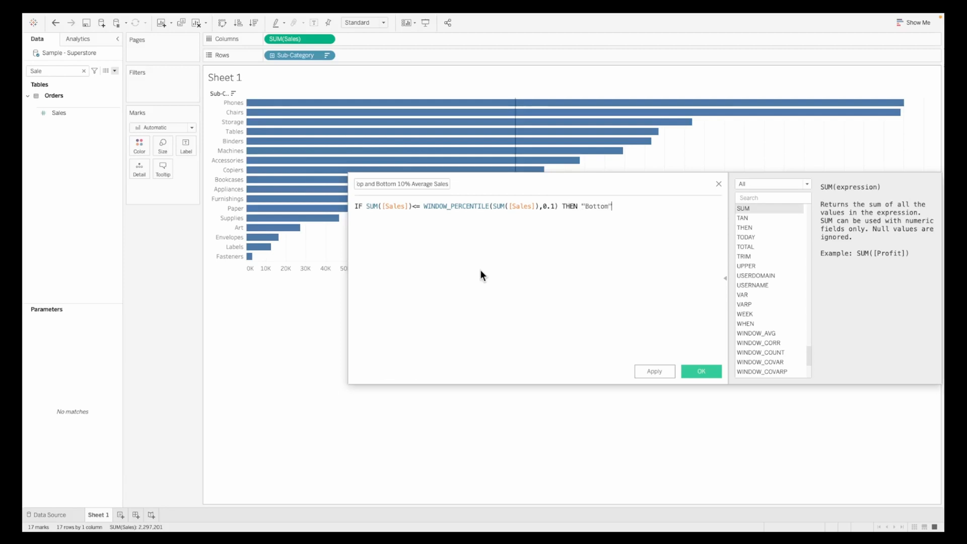
# Duplicate the IF condition on a second line of the formula and turn the copy into an ELSEIF.
pyautogui.press('Return')
pyautogui.moveTo(658, 207); pyautogui.dragTo(337, 201)
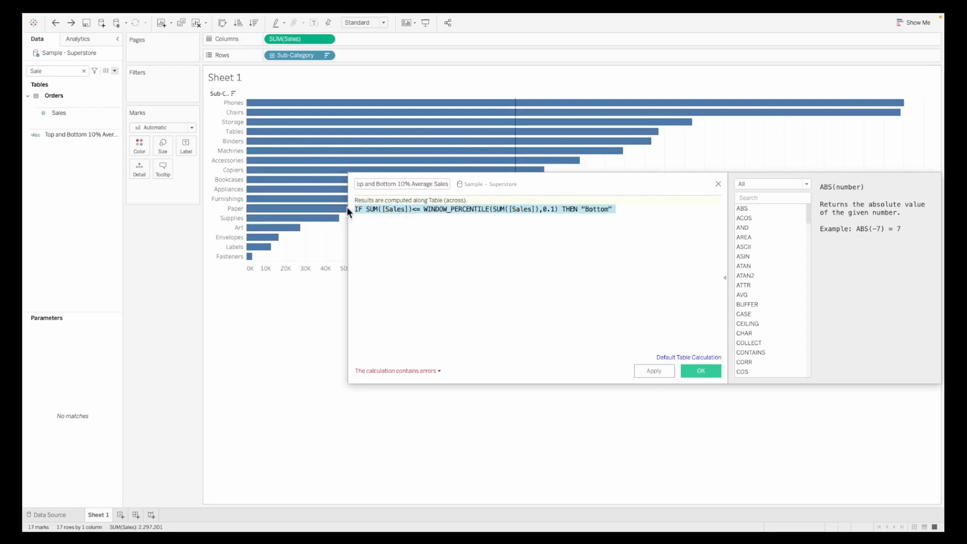
pyautogui.hotkey('ctrl', 'c')
pyautogui.click(383, 218)
pyautogui.hotkey('ctrl', 'v')
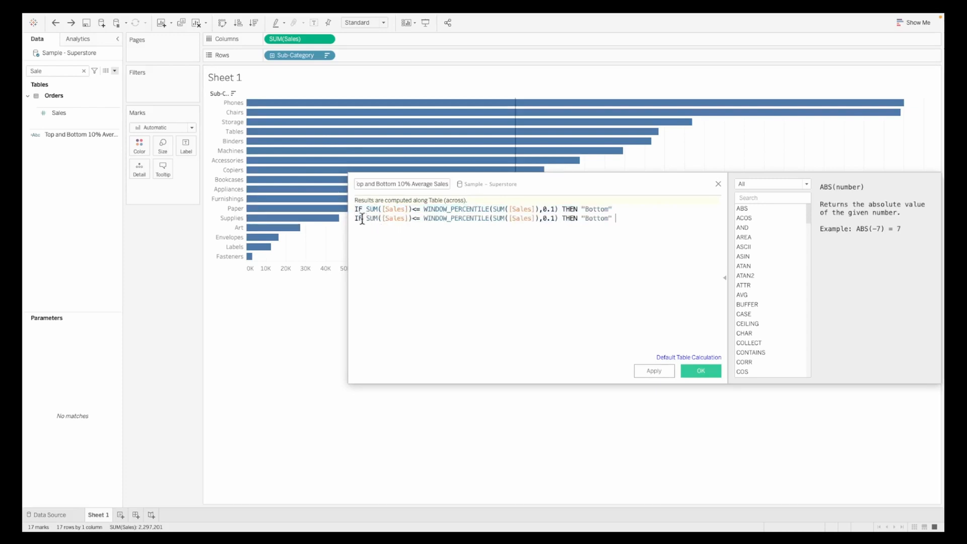
pyautogui.write('ELSE')
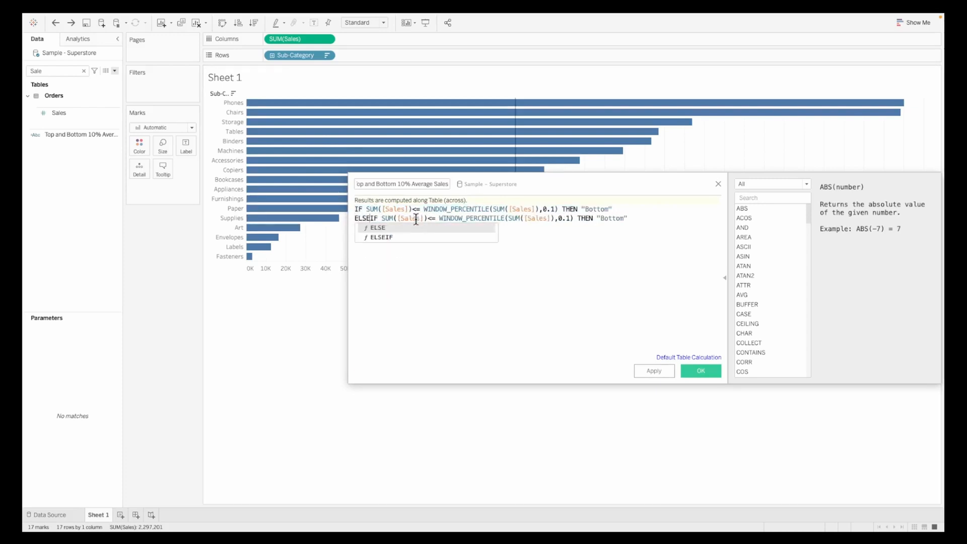
# Change the ELSEIF line's comparison to >=, its percentile to 0.9 and its result to "Top".
pyautogui.click(431, 219)
pyautogui.press('Delete')
pyautogui.write('>')
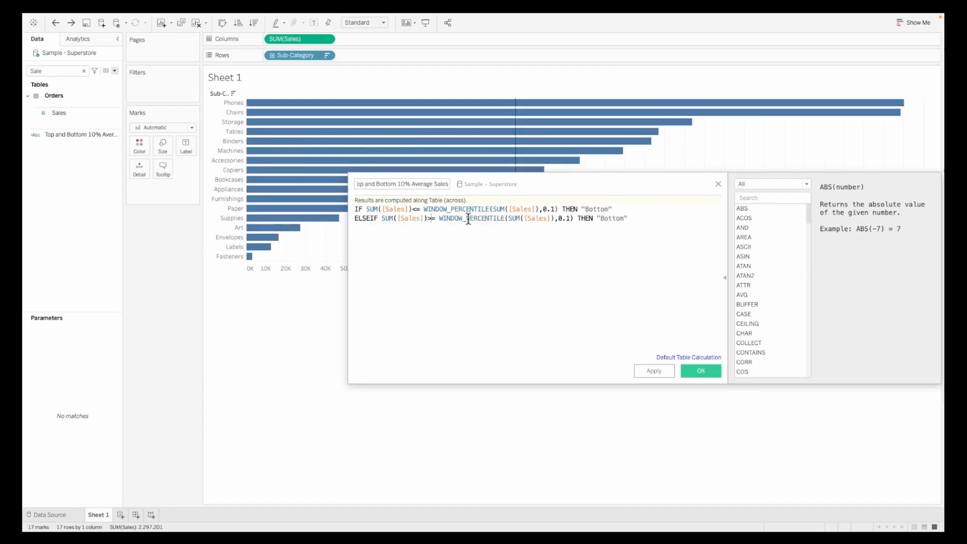
pyautogui.click(569, 218)
pyautogui.press('BackSpace')
pyautogui.write('0')
pyautogui.press('BackSpace')
pyautogui.write('9')
pyautogui.doubleClick(613, 218)
pyautogui.write('Top')
# Complete the formula with ELSE "Mid" and END, and save the calculated field.
pyautogui.click(655, 223)
pyautogui.press('Return')
pyautogui.write('ELS')
pyautogui.write('E "')
pyautogui.write('Mid" ')
pyautogui.write('END')
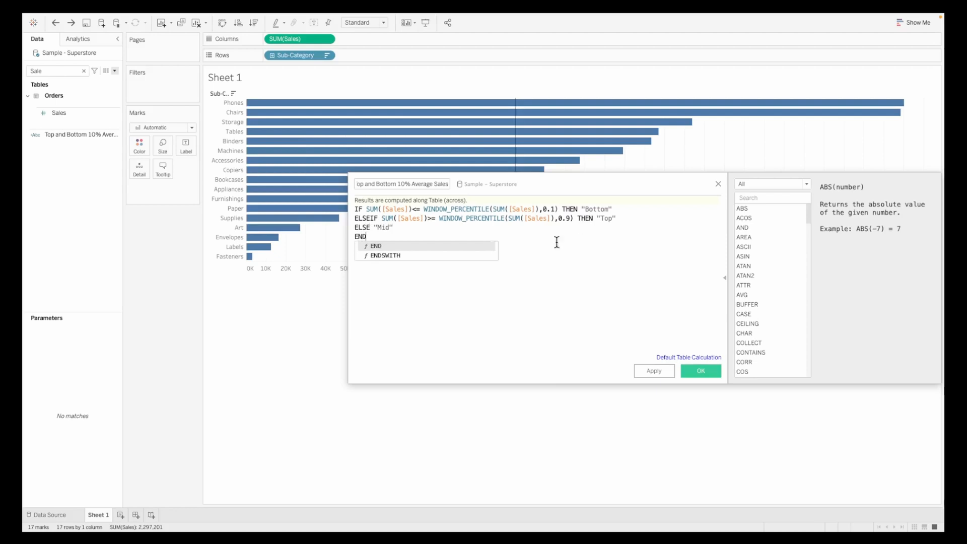
pyautogui.moveTo(424, 209); pyautogui.dragTo(491, 209)
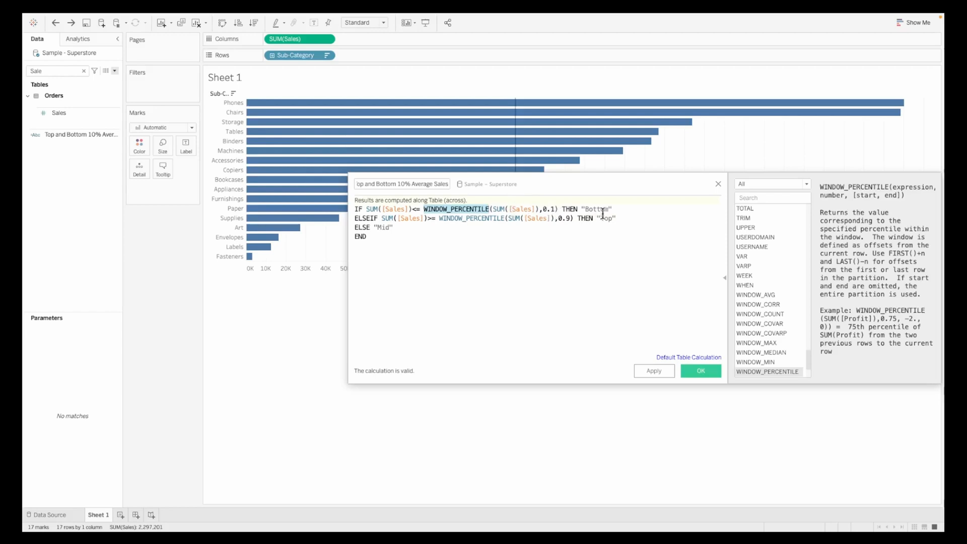
pyautogui.moveTo(394, 227); pyautogui.dragTo(361, 227)
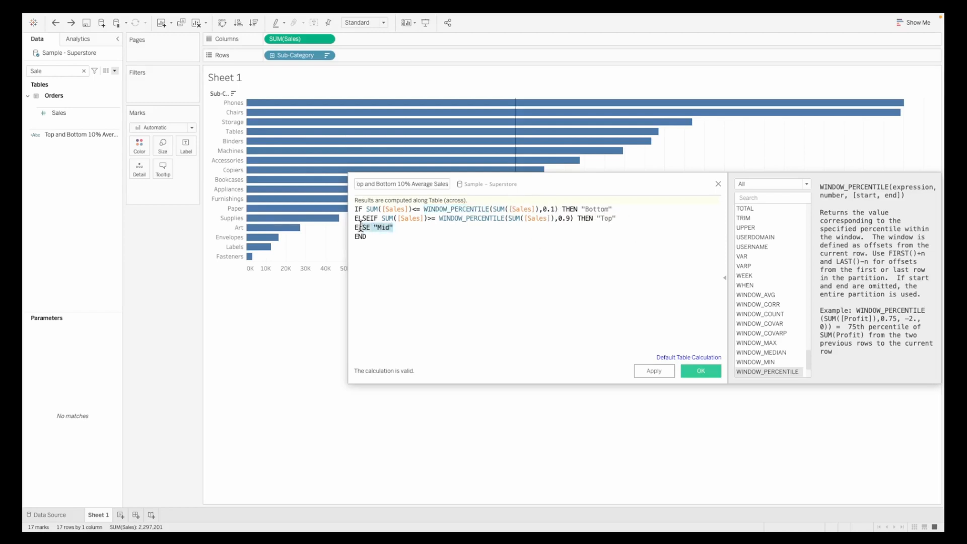
pyautogui.click(688, 371)
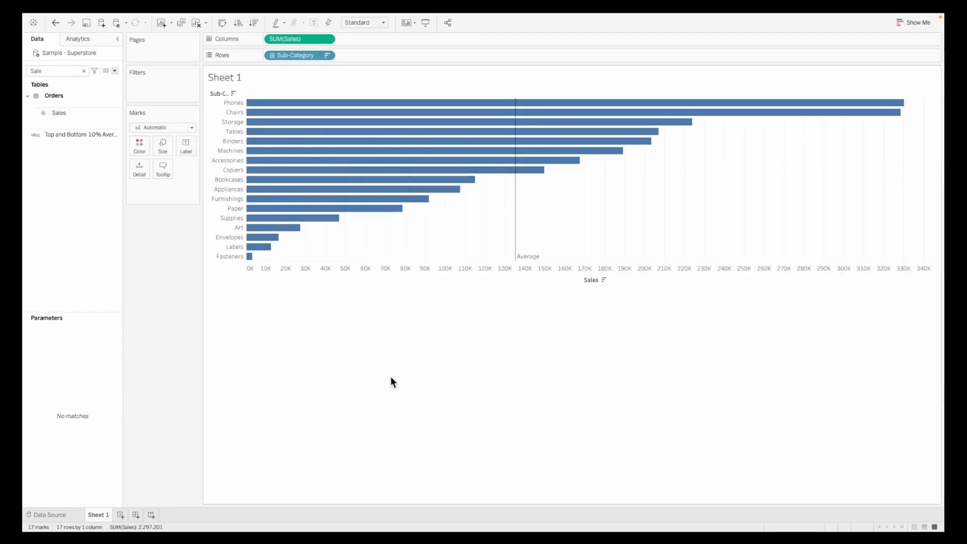
# Place the Top and Bottom 10% Average Sales field before Sub-Category on the rows and order its groups Top, Mid, Bottom.
pyautogui.click(61, 135)
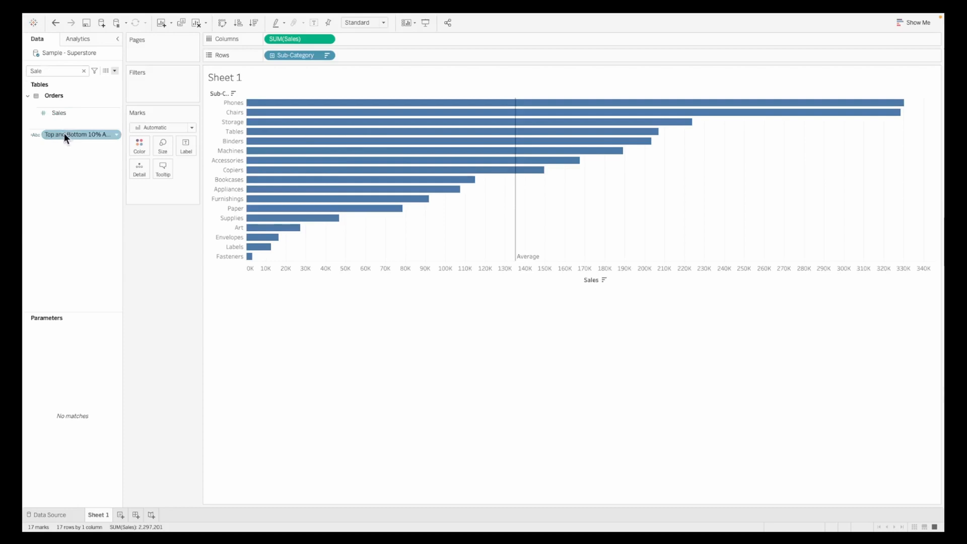
pyautogui.moveTo(59, 134); pyautogui.dragTo(269, 59)
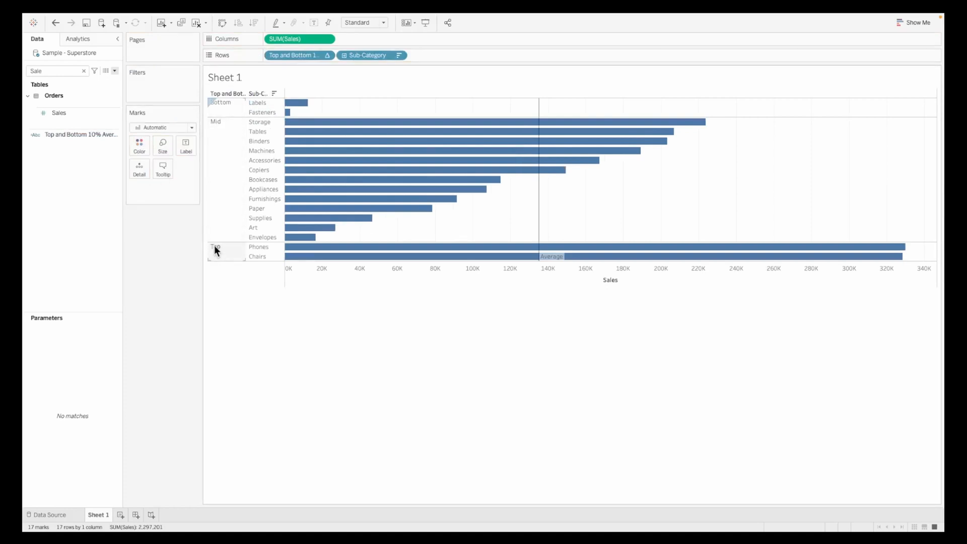
pyautogui.moveTo(221, 114); pyautogui.dragTo(222, 103)
pyautogui.moveTo(226, 259); pyautogui.dragTo(226, 259)
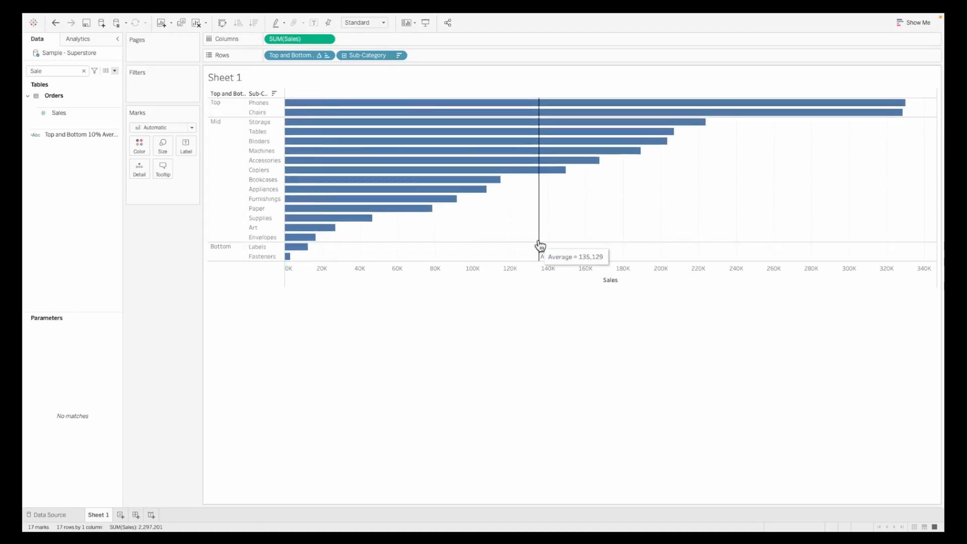
# Remove the average line from the chart and label the bars with the sum of Sales.
pyautogui.moveTo(539, 248); pyautogui.dragTo(159, 323)
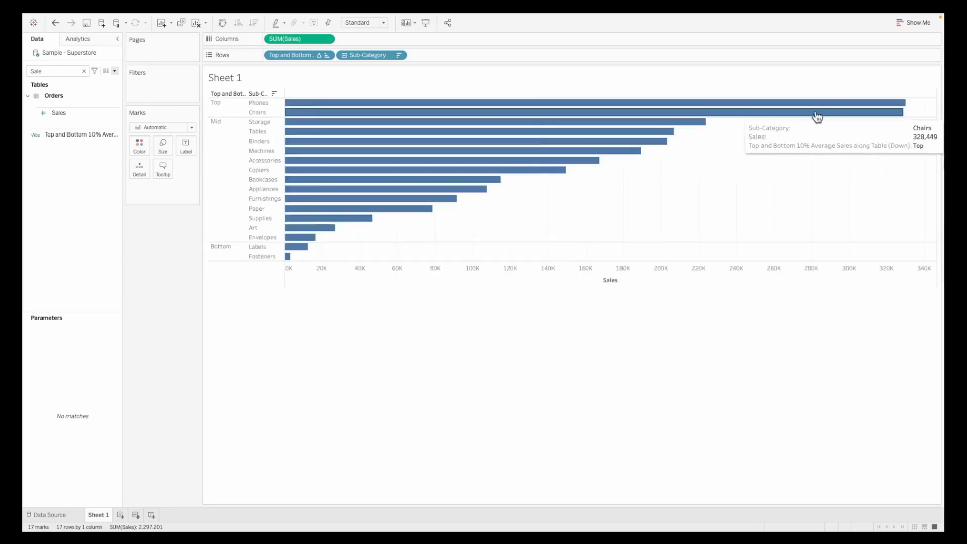
pyautogui.moveTo(270, 37); pyautogui.dragTo(185, 147)
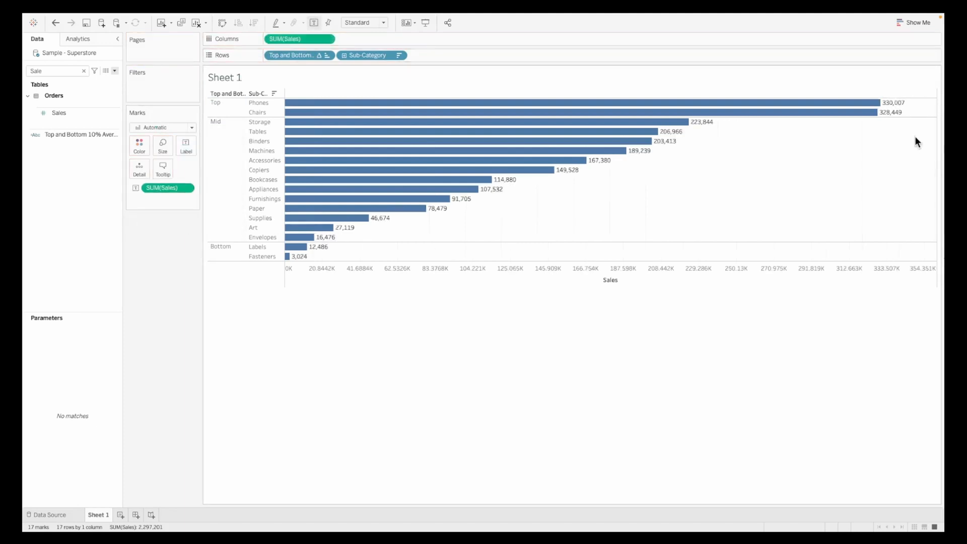
# Format the numbers of the Sales labels as Currency (Standard).
pyautogui.rightClick(156, 192)
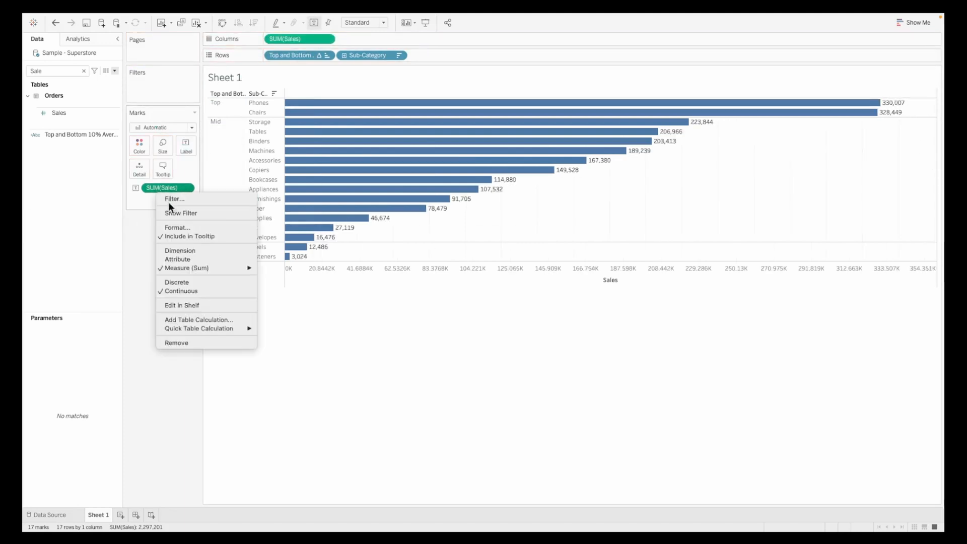
pyautogui.click(179, 235)
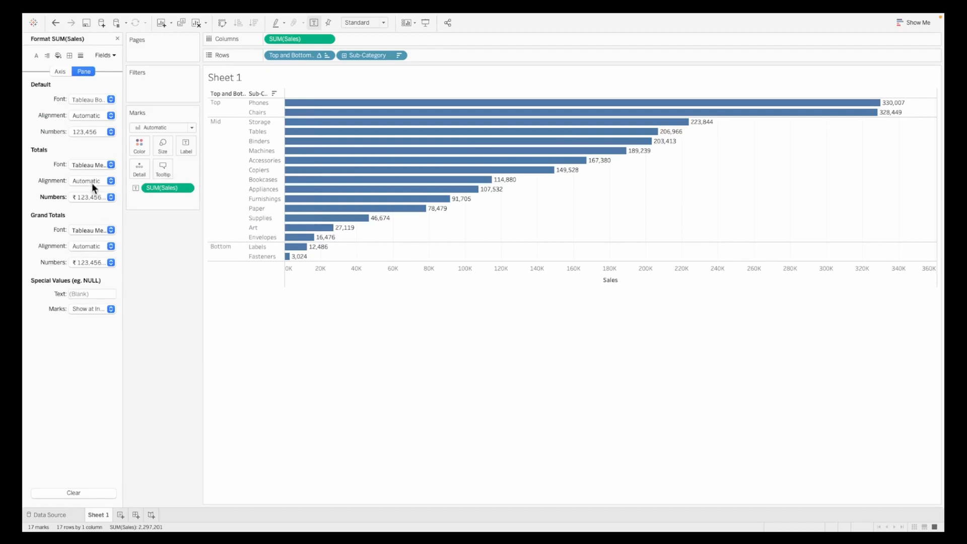
pyautogui.click(94, 134)
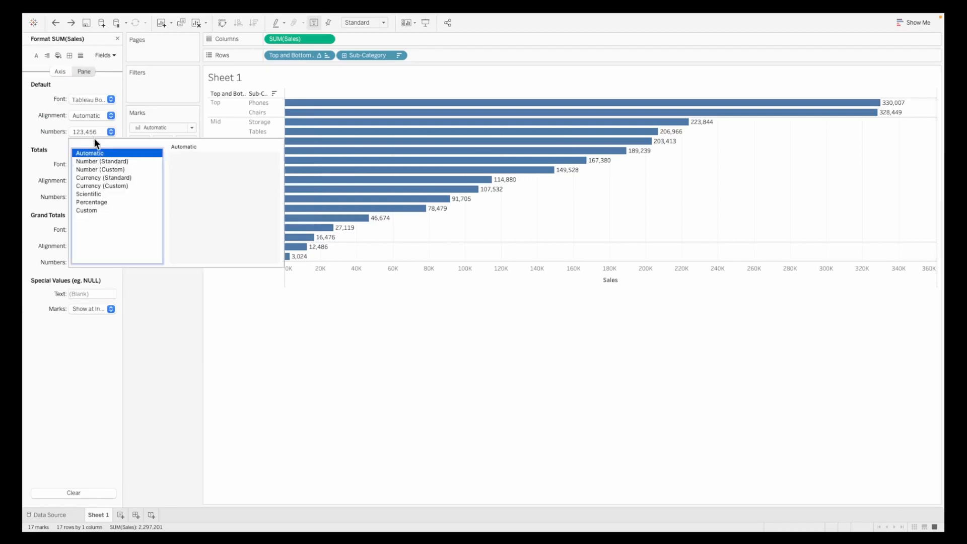
pyautogui.click(95, 179)
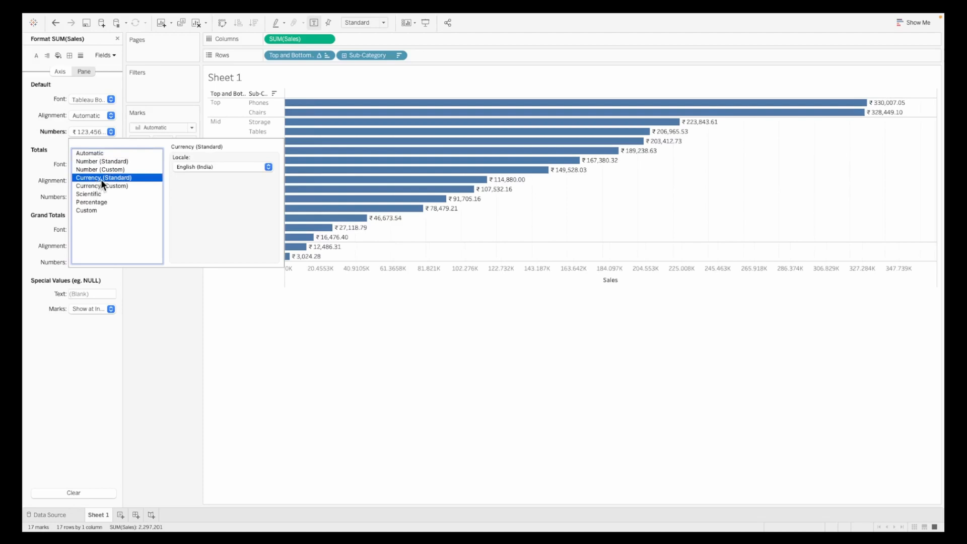
# Add an average line per pane for the sum of Sales and hide the bars' mark labels.
pyautogui.click(190, 337)
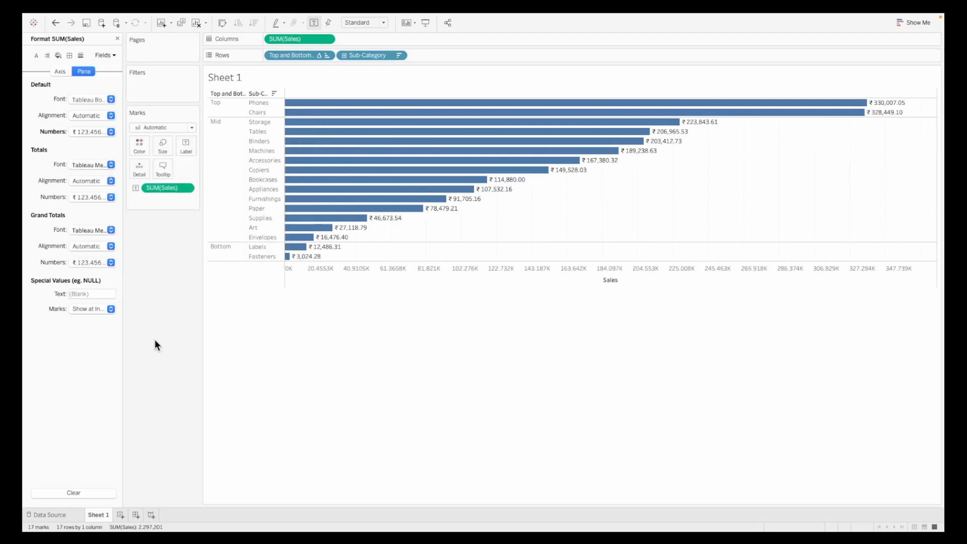
pyautogui.click(117, 39)
pyautogui.click(80, 39)
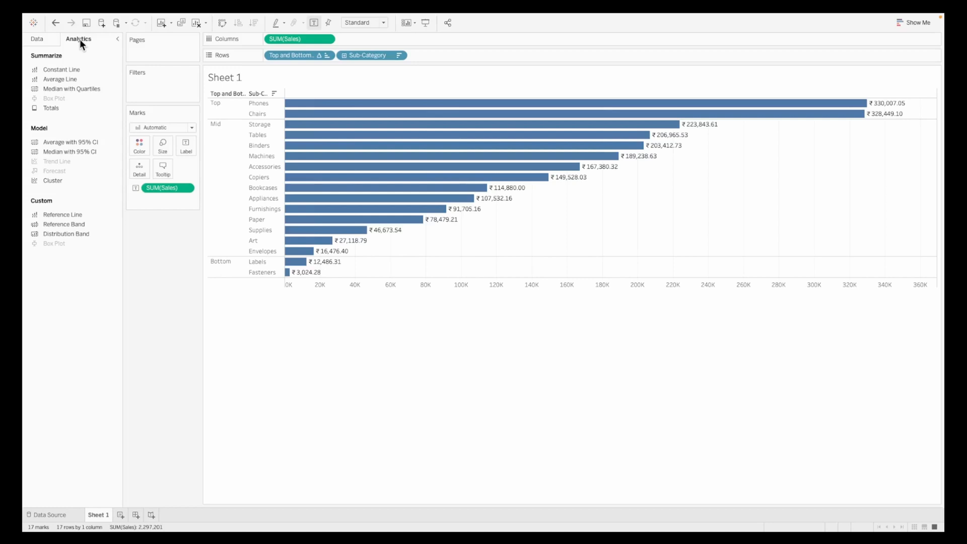
pyautogui.moveTo(70, 79); pyautogui.dragTo(322, 114)
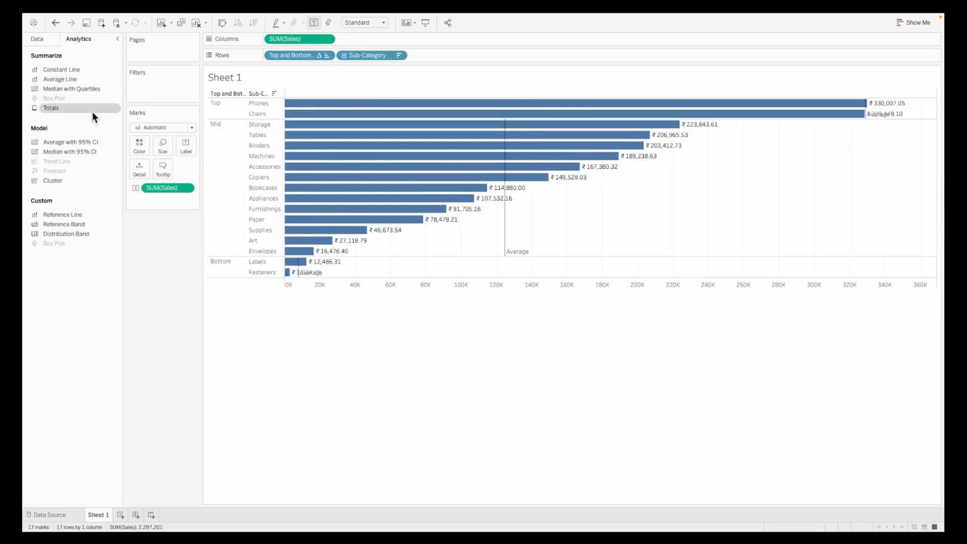
pyautogui.moveTo(508, 257)
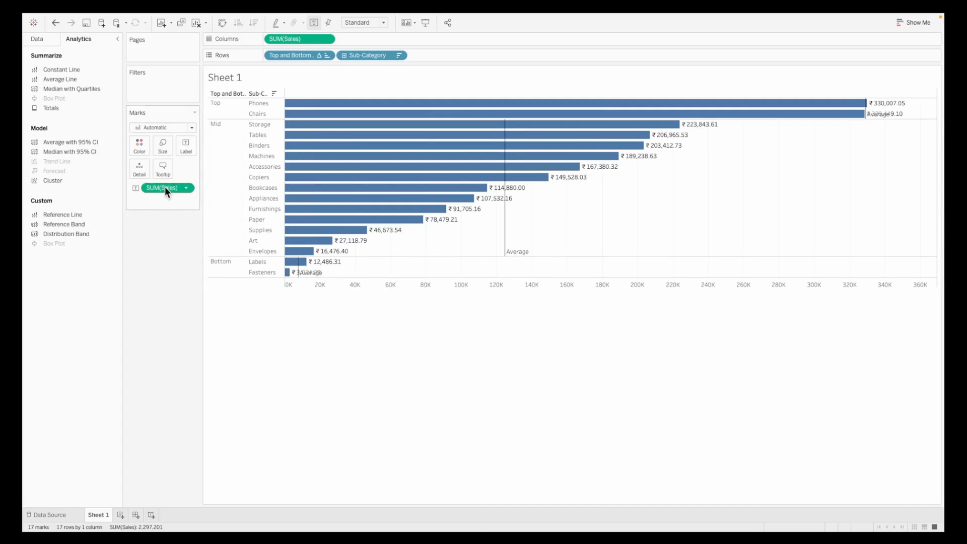
pyautogui.click(186, 145)
pyautogui.click(210, 169)
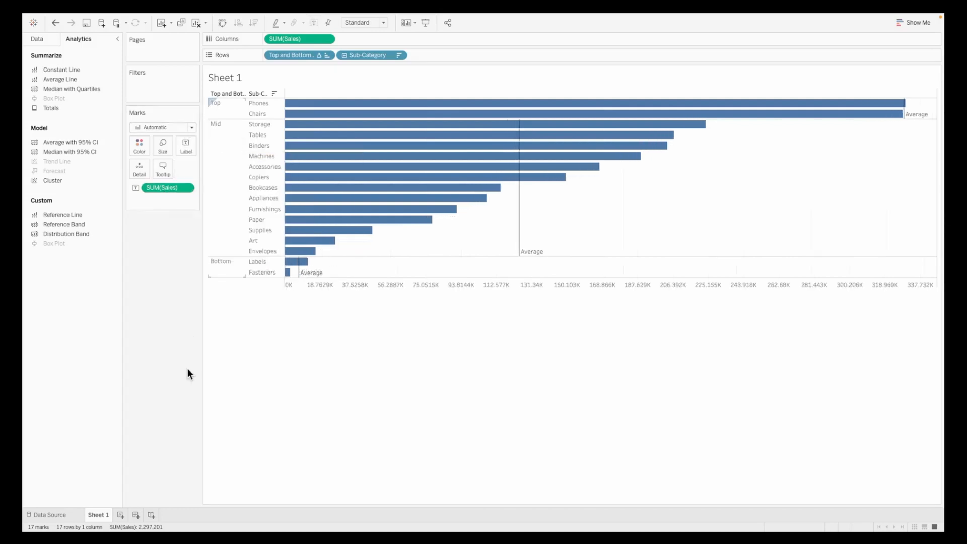
# Format the average reference line with the middle of the five line thicknesses.
pyautogui.moveTo(919, 121)
pyautogui.click(520, 252)
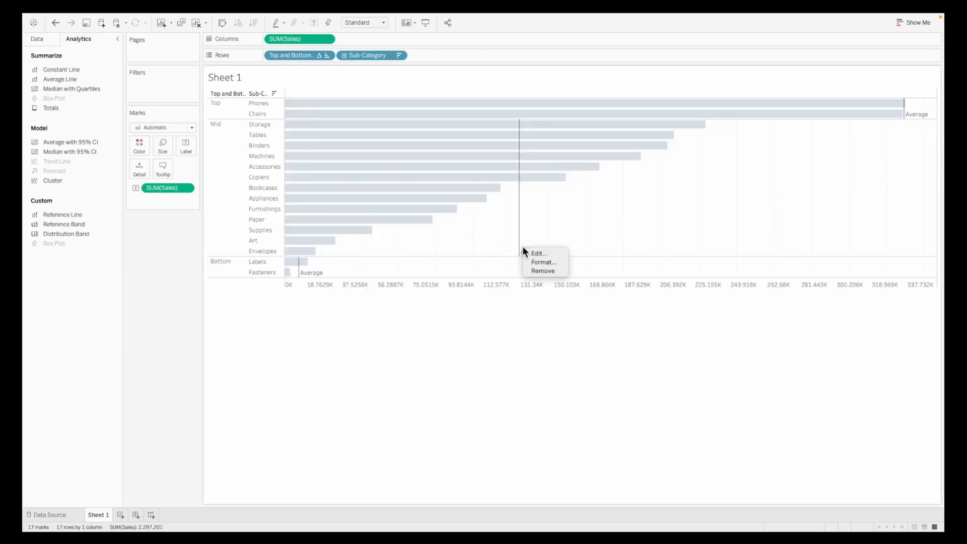
pyautogui.click(536, 261)
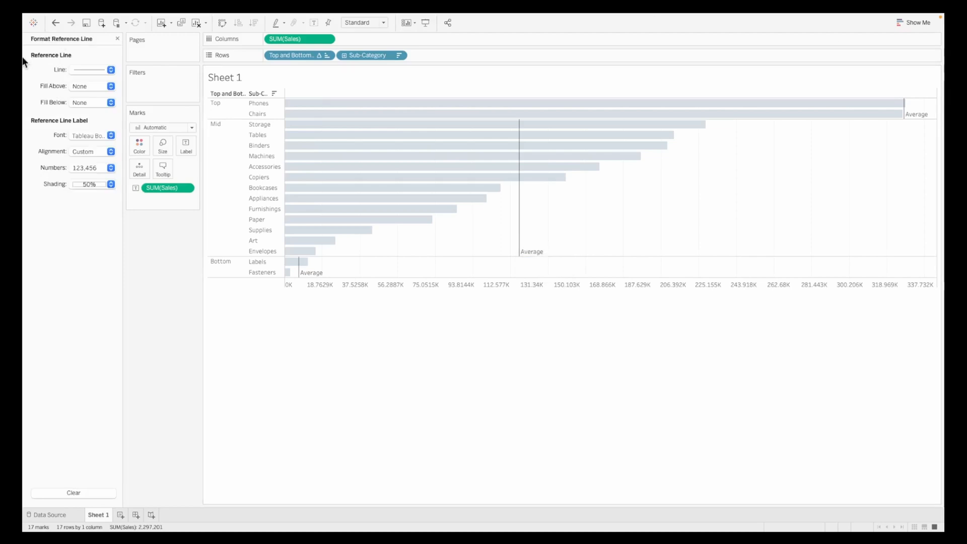
pyautogui.click(75, 70)
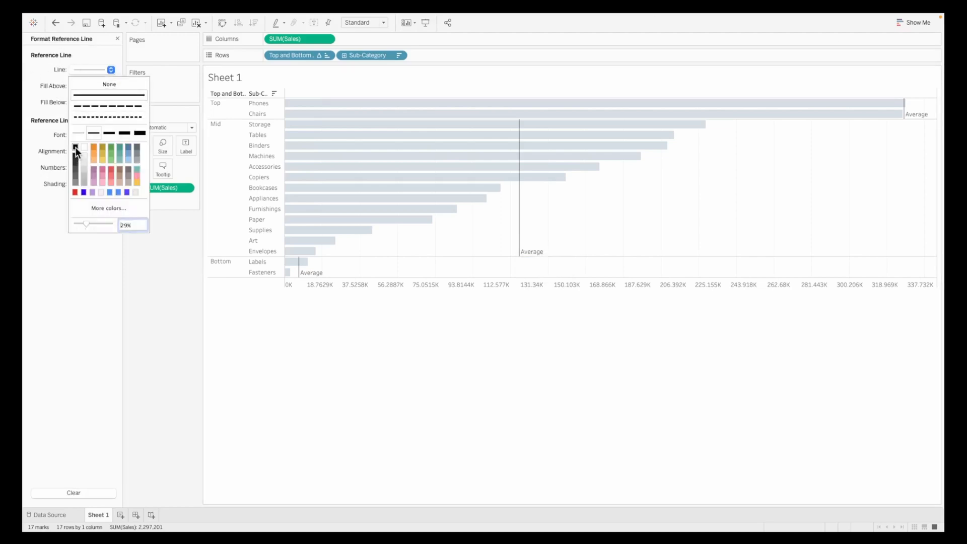
pyautogui.click(109, 133)
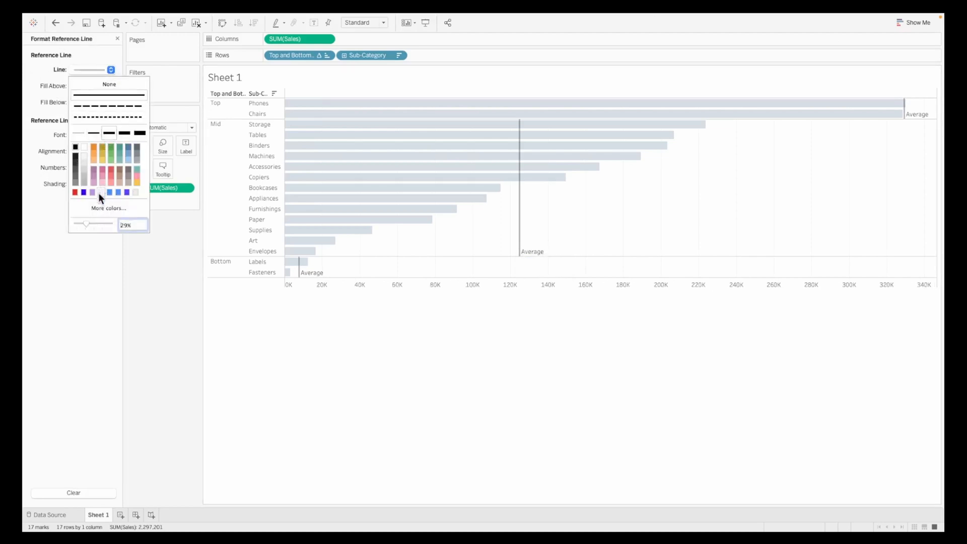
pyautogui.click(72, 249)
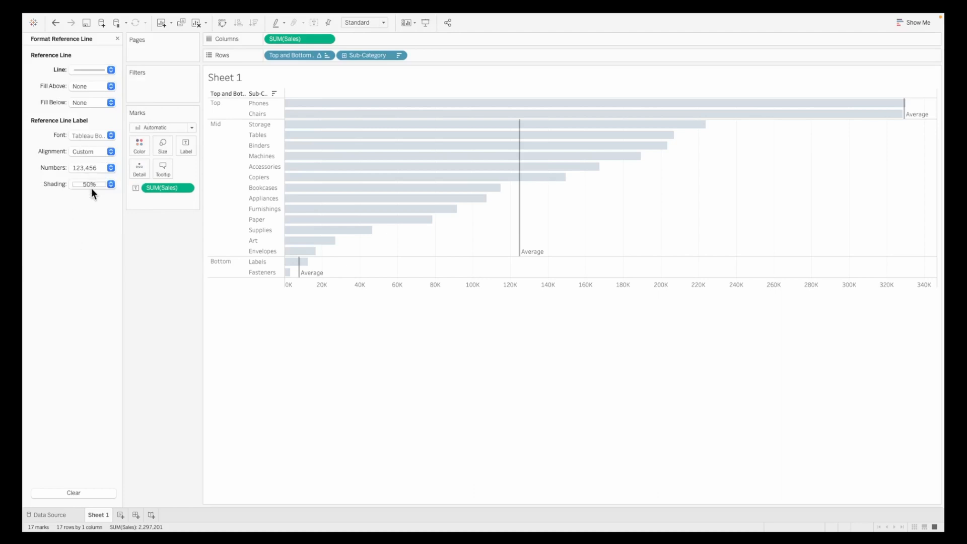
# Set the average reference line's label to Value and check the lines of the groups.
pyautogui.rightClick(521, 246)
pyautogui.click(540, 249)
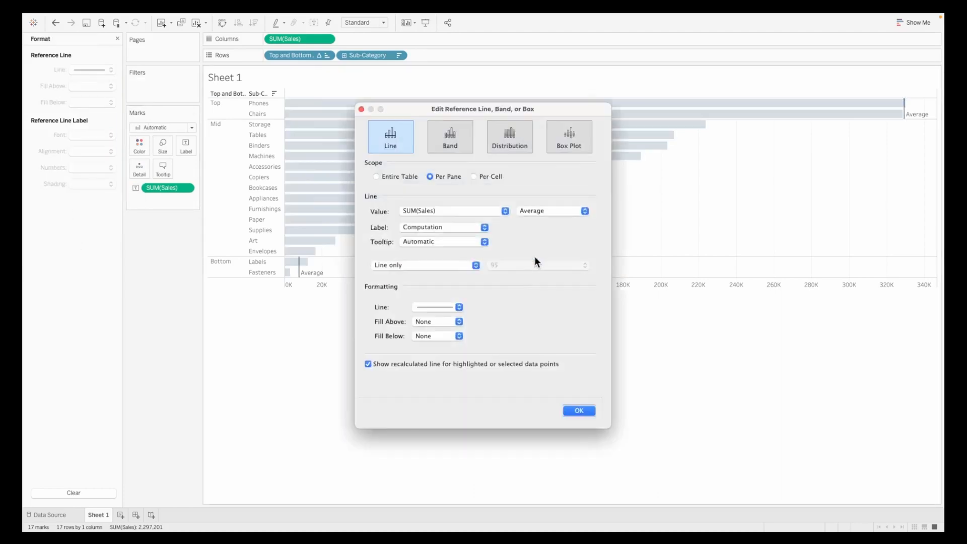
pyautogui.click(427, 229)
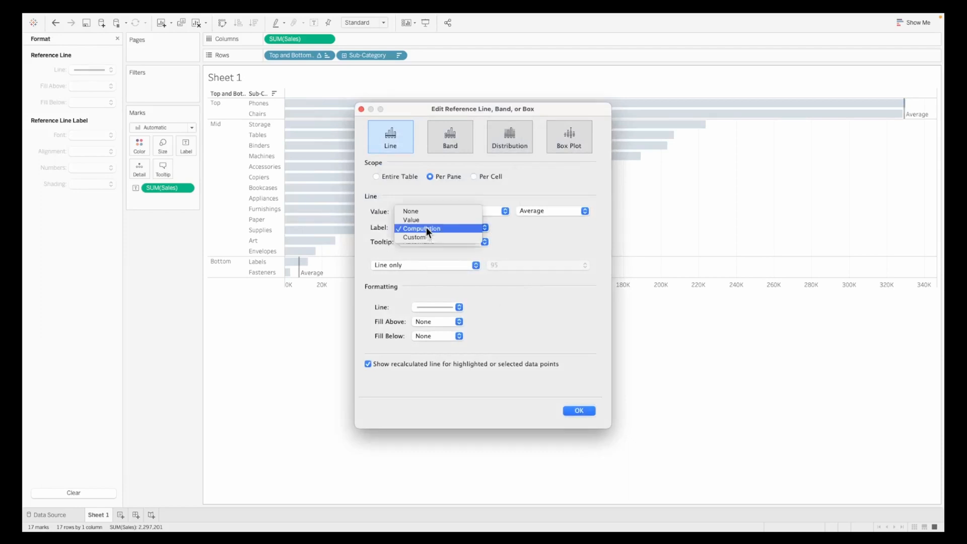
pyautogui.click(426, 227)
pyautogui.click(433, 229)
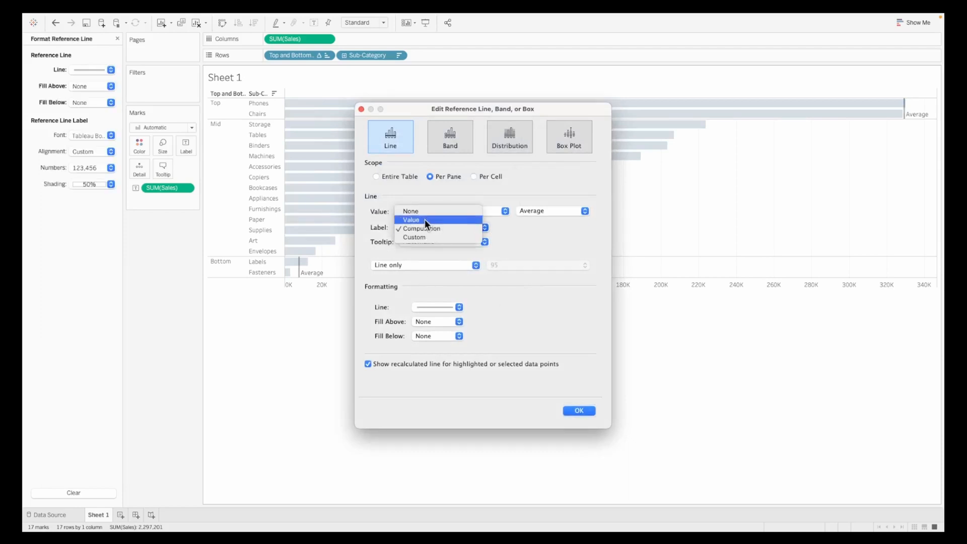
pyautogui.click(425, 220)
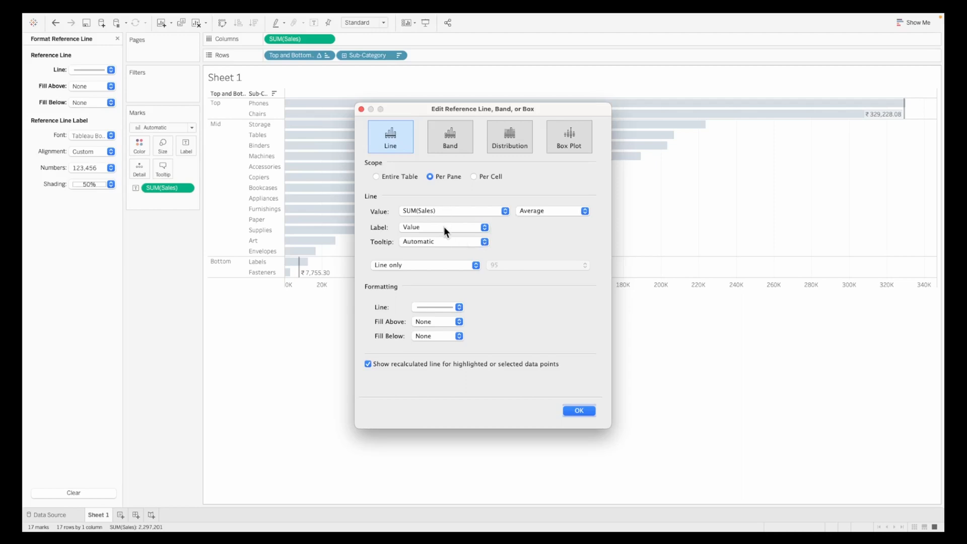
pyautogui.click(578, 411)
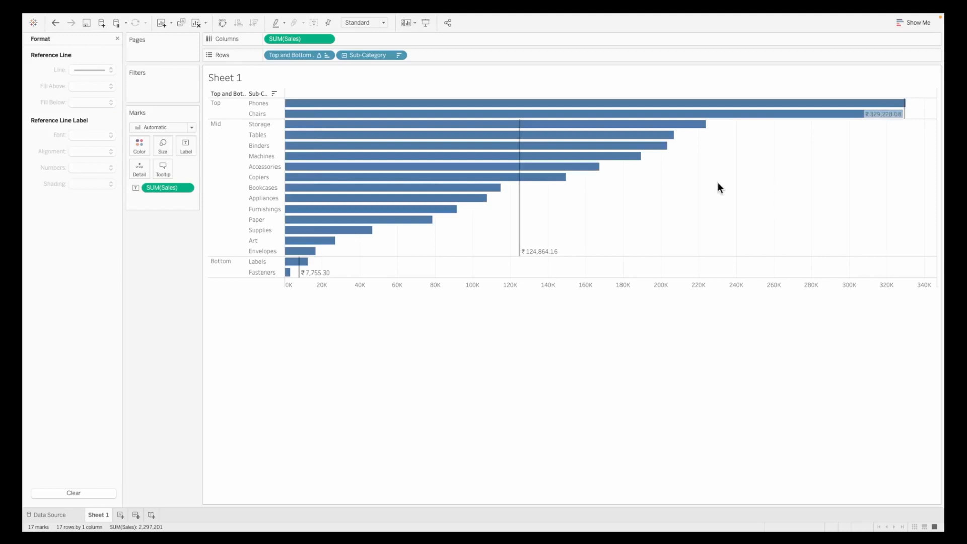
pyautogui.moveTo(882, 119)
pyautogui.moveTo(298, 274)
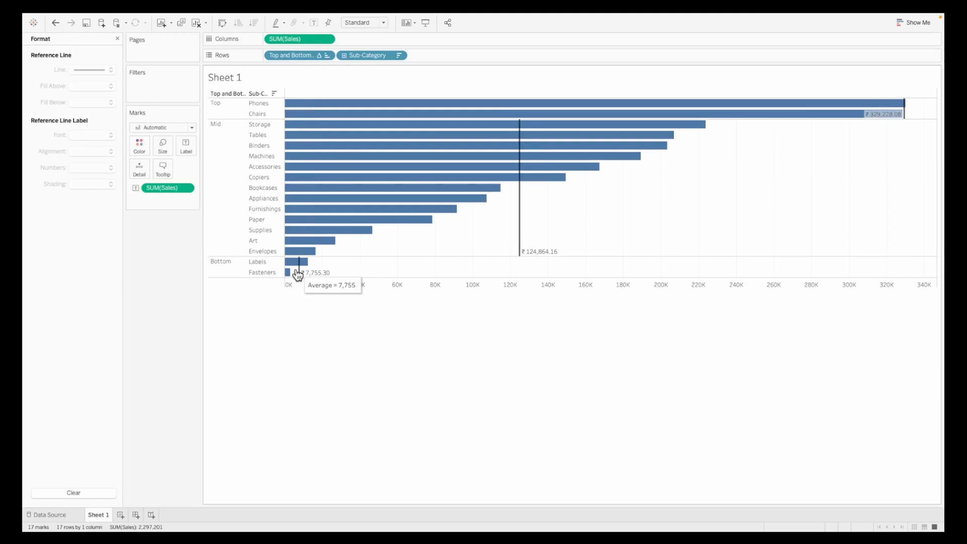
# Edit the Top and Bottom 10% Average Sales calculation so both WINDOW_PERCENTILE thresholds are 0.5, and save it.
pyautogui.click(117, 39)
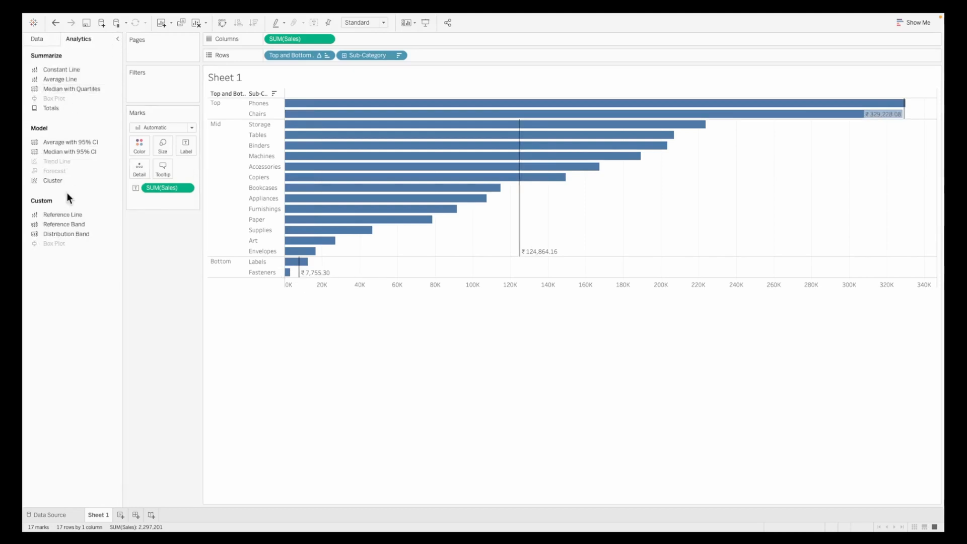
pyautogui.click(40, 43)
pyautogui.rightClick(83, 134)
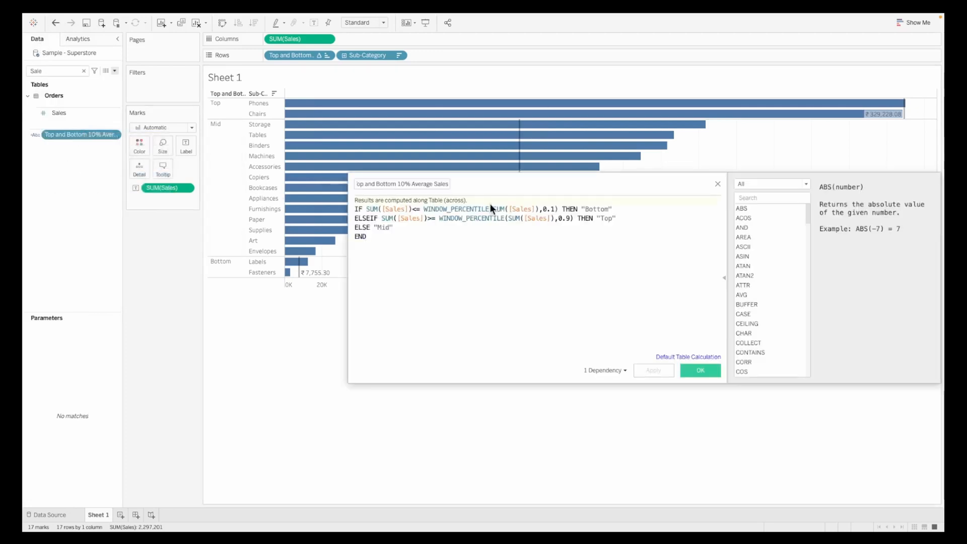
pyautogui.click(552, 208)
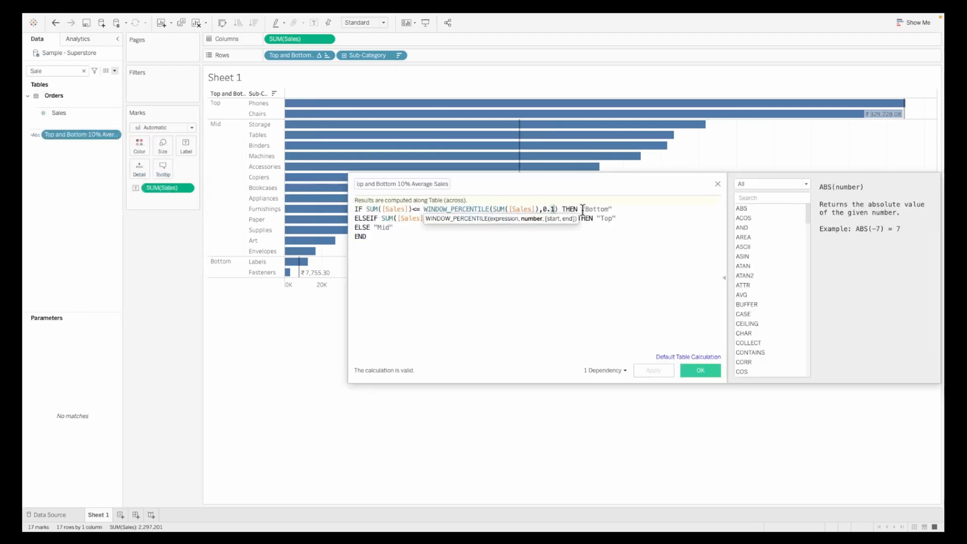
pyautogui.press('Delete')
pyautogui.write('5')
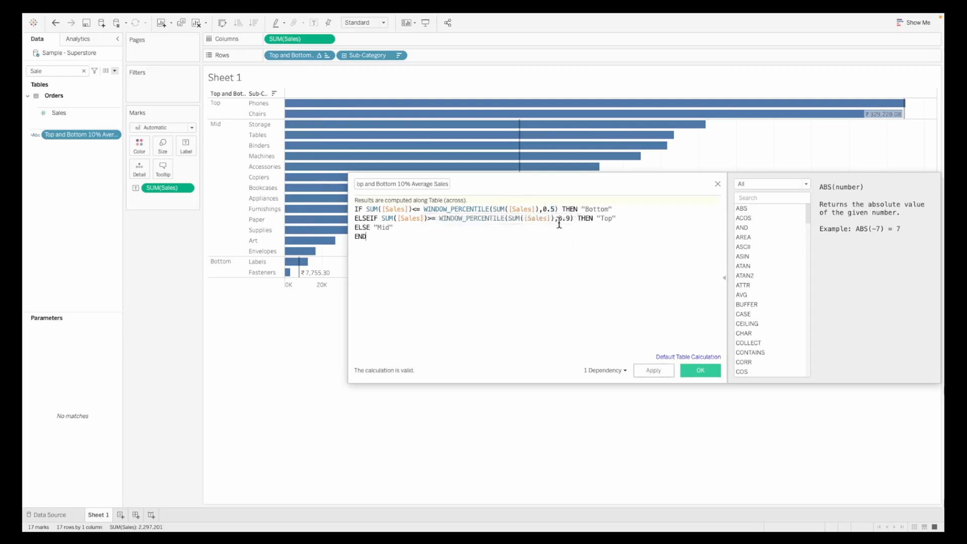
pyautogui.click(566, 218)
pyautogui.press('Delete')
pyautogui.write('5')
pyautogui.click(690, 371)
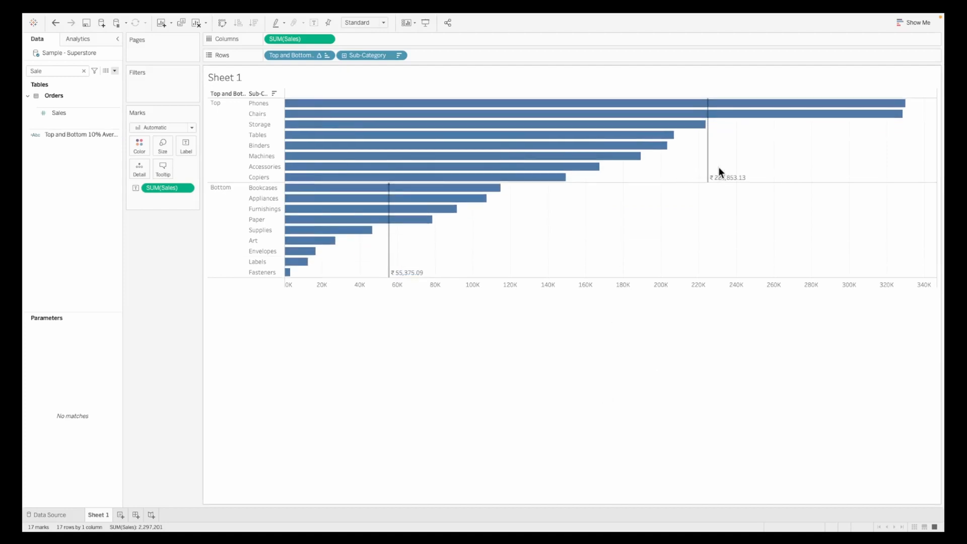
pyautogui.moveTo(401, 277)
# Color the bars by the sum of Sales and rename the sheet Average Sales for Top/Bottom percentile.
pyautogui.moveTo(167, 186); pyautogui.dragTo(142, 153)
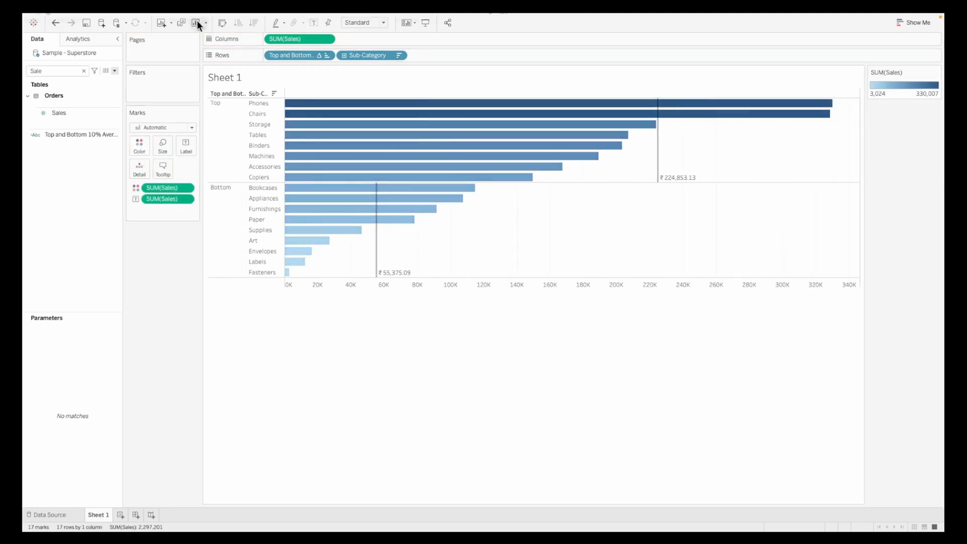
pyautogui.doubleClick(98, 514)
pyautogui.write('Average Sales for Top')
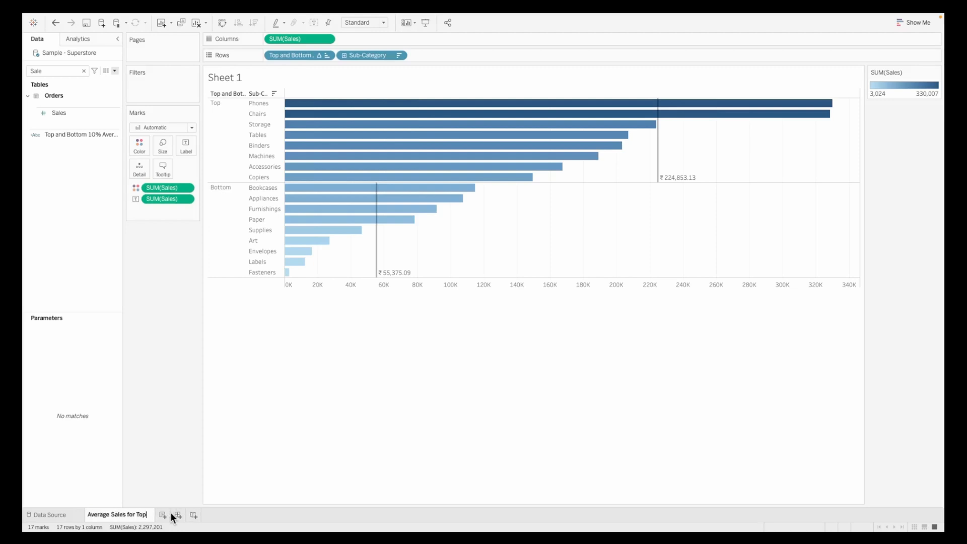
pyautogui.write('/Bottom percentile')
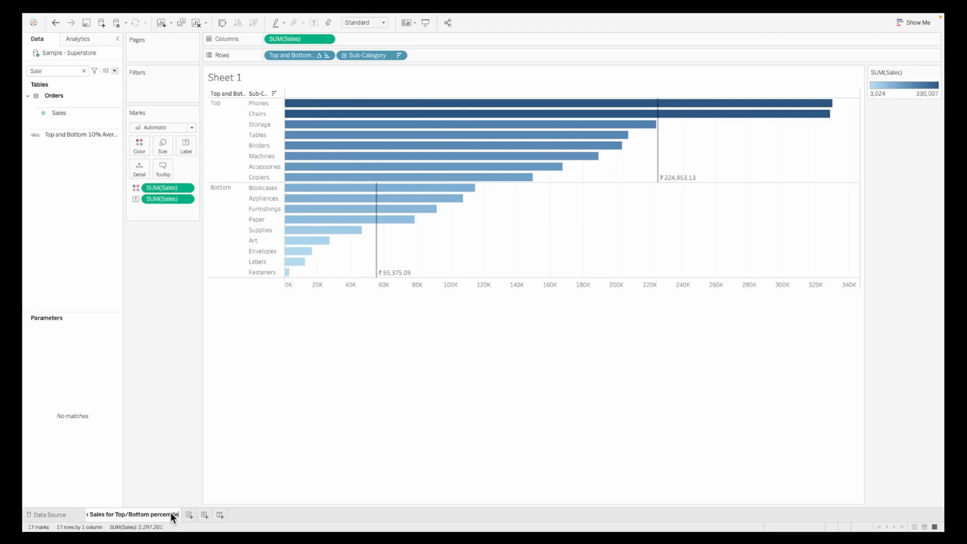
pyautogui.press('Return')
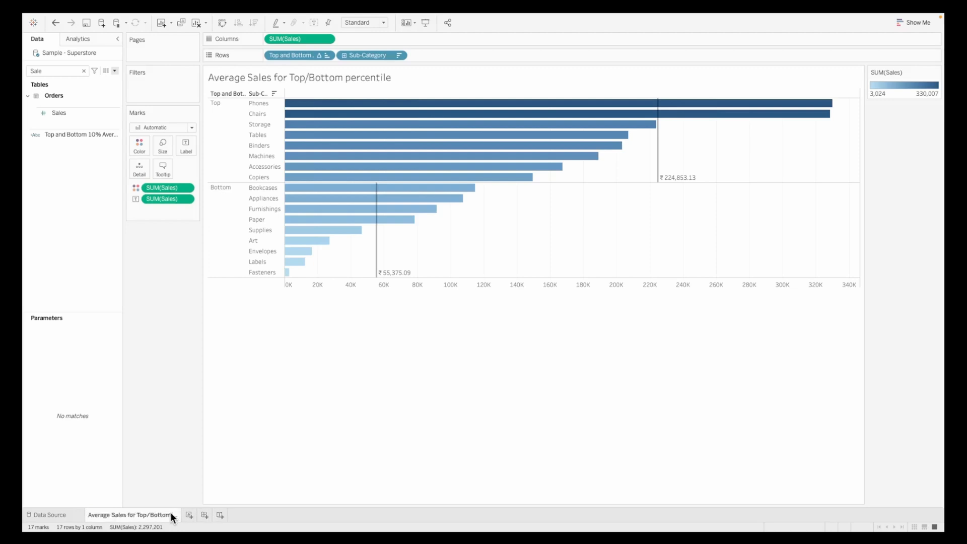
# Create a new worksheet and plot the sum of Profit on the rows against the sum of Sales on the columns.
pyautogui.click(190, 514)
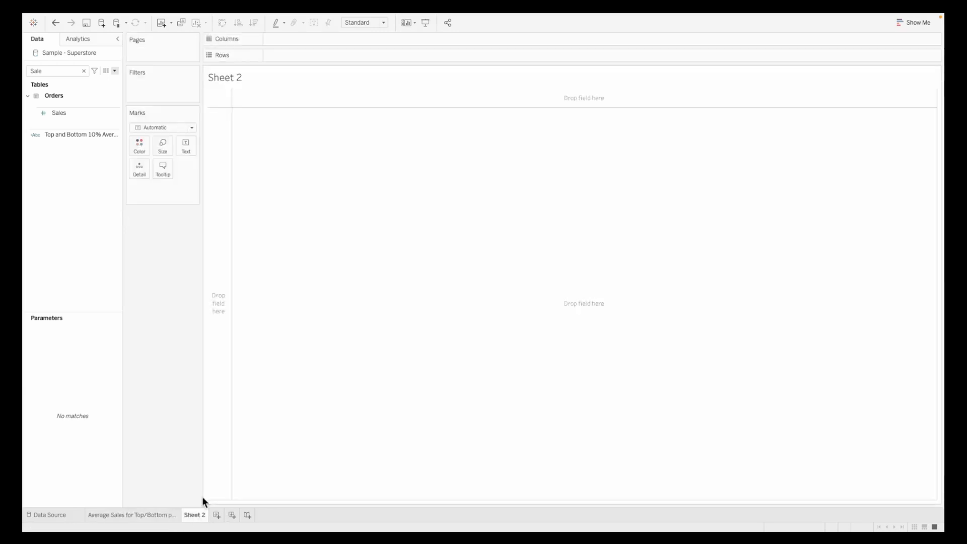
pyautogui.click(84, 71)
pyautogui.click(74, 218)
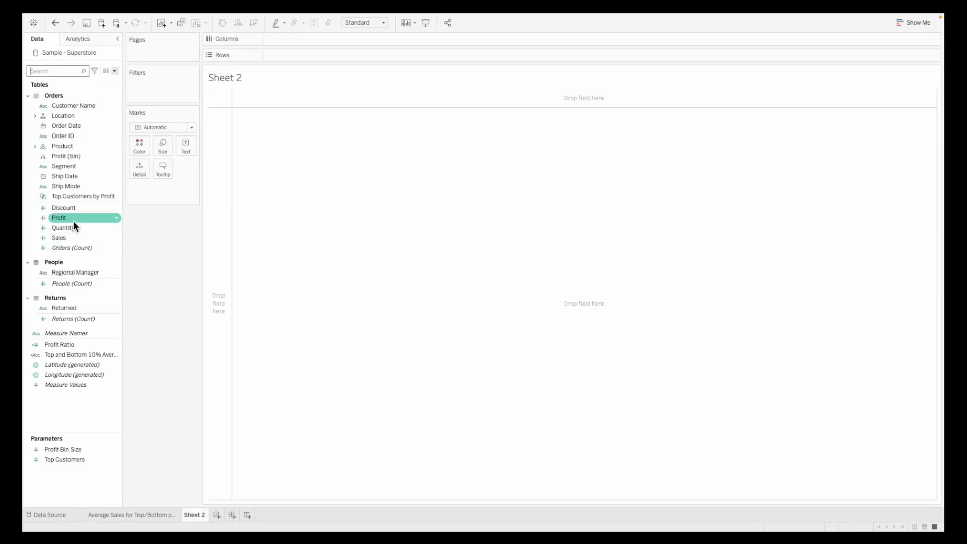
pyautogui.moveTo(74, 219)
pyautogui.mouseDown()
pyautogui.moveTo(301, 73)
pyautogui.moveTo(300, 55)
pyautogui.mouseUp()
pyautogui.click(66, 238)
pyautogui.moveTo(66, 238); pyautogui.dragTo(281, 35)
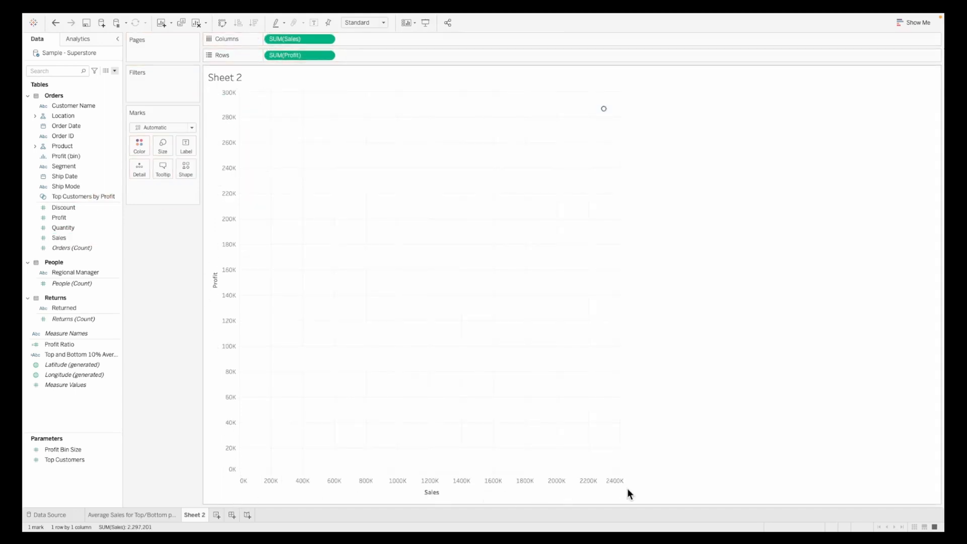
pyautogui.moveTo(605, 112)
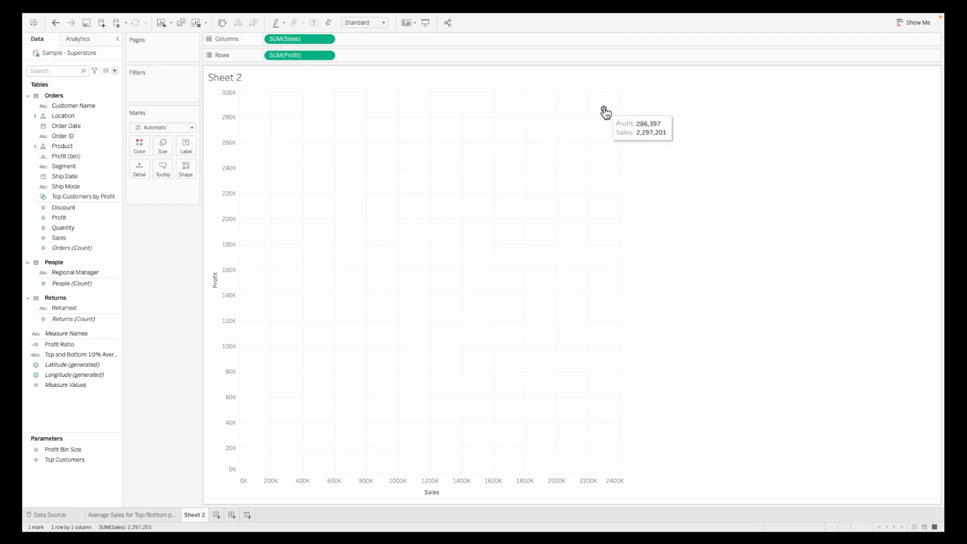
# Add Sub-Category as both detail and label of the scatter plot, and fit the chart to Entire View.
pyautogui.click(66, 137)
pyautogui.moveTo(65, 137); pyautogui.dragTo(139, 170)
pyautogui.click(35, 146)
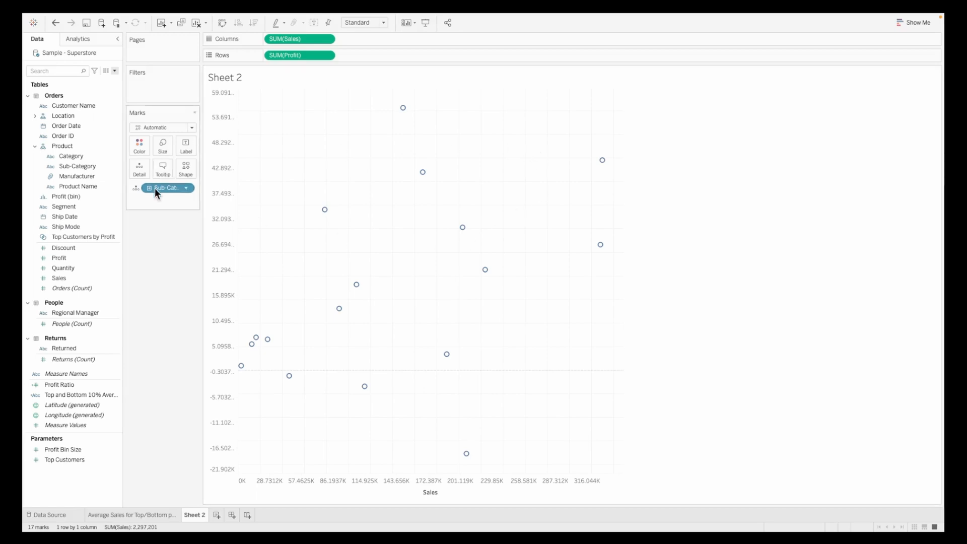
pyautogui.moveTo(158, 186); pyautogui.dragTo(182, 147)
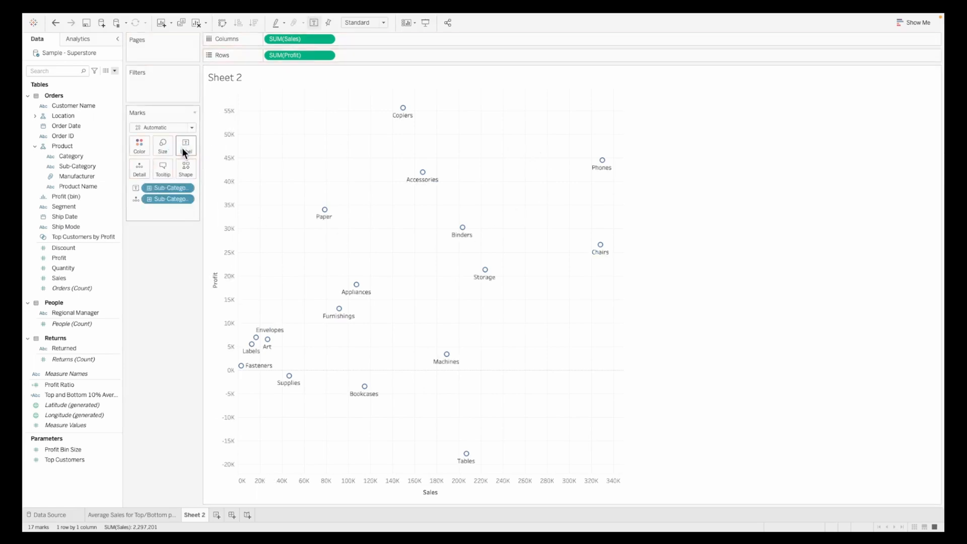
pyautogui.moveTo(602, 162)
pyautogui.click(356, 23)
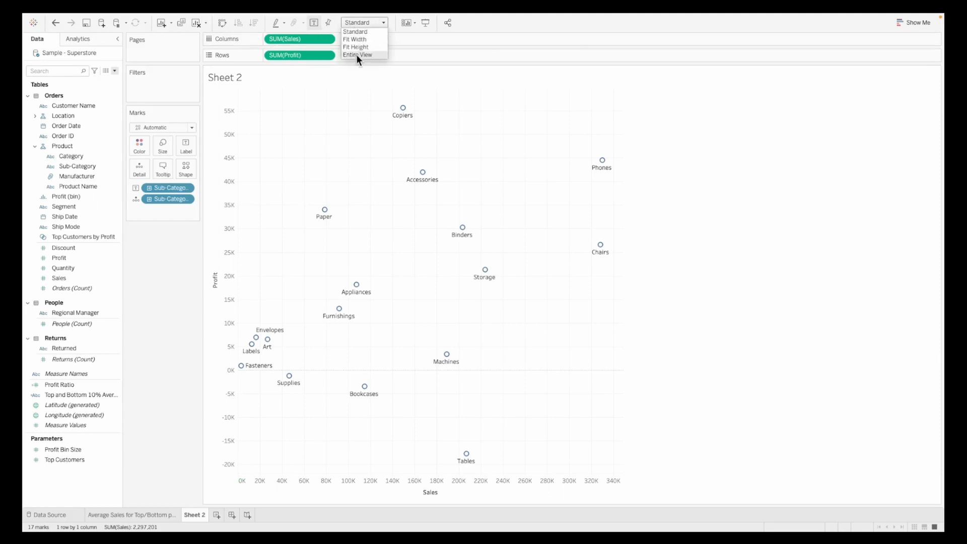
pyautogui.click(356, 54)
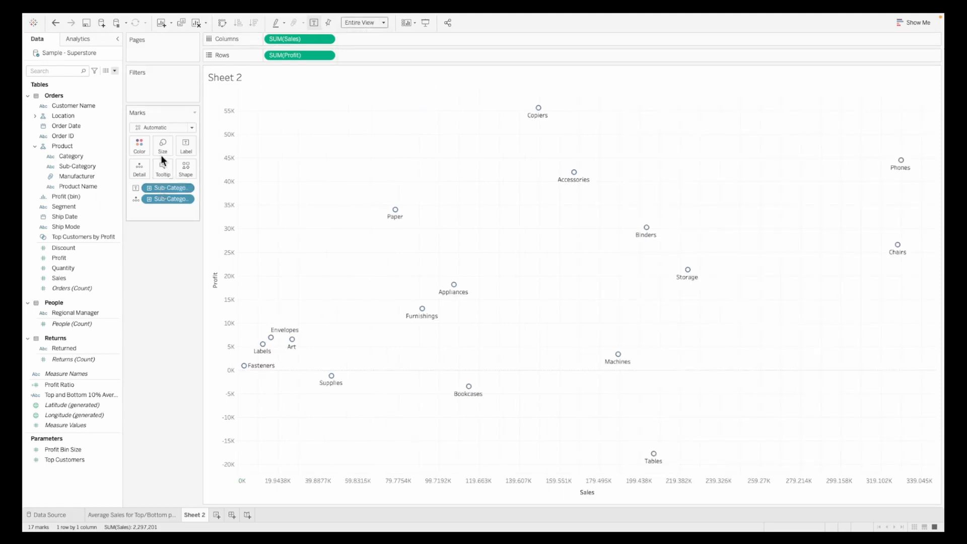
# Show the scatter plot's marks as circles sized by the sum of Profit.
pyautogui.click(162, 126)
pyautogui.click(151, 192)
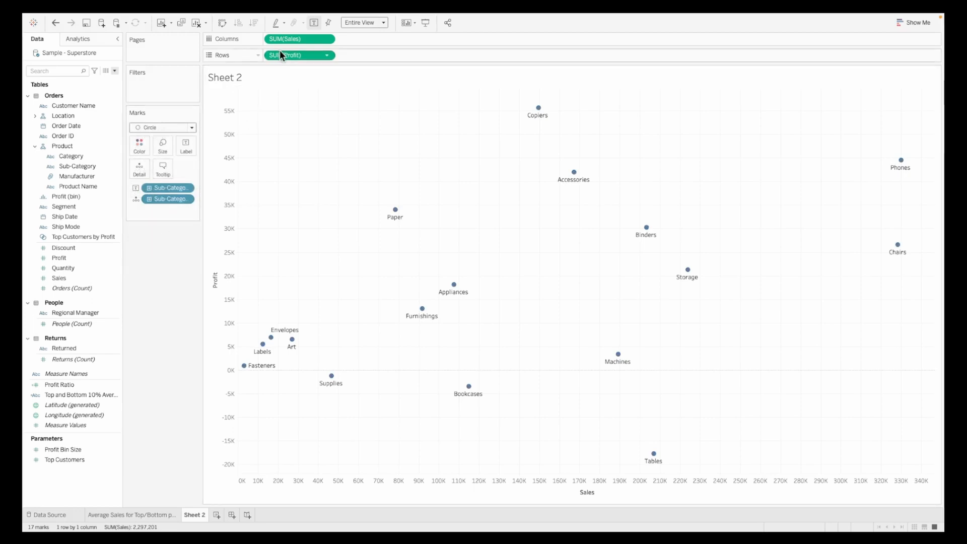
pyautogui.moveTo(289, 55); pyautogui.dragTo(161, 147)
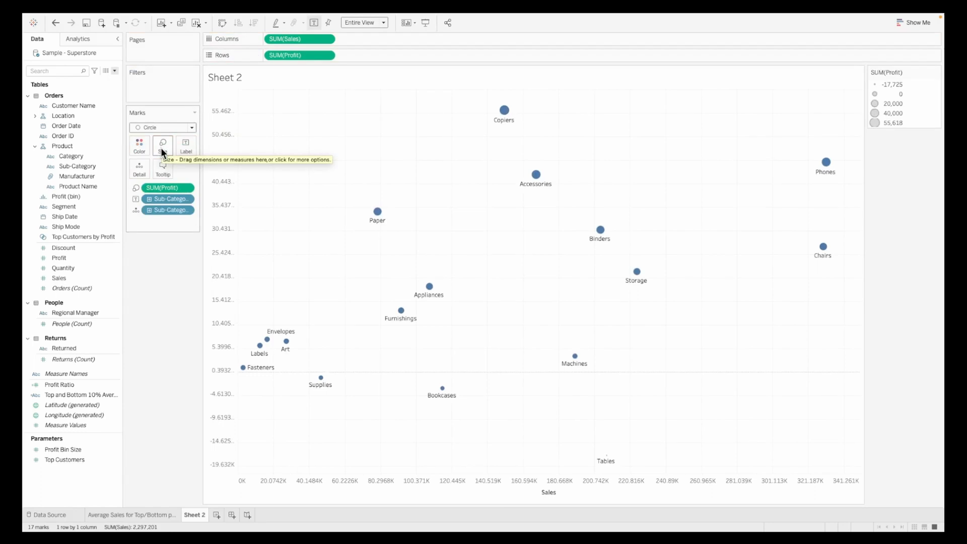
# Hide the SUM(Profit) size legend and color the scatter plot's marks by the sum of Sales.
pyautogui.click(936, 72)
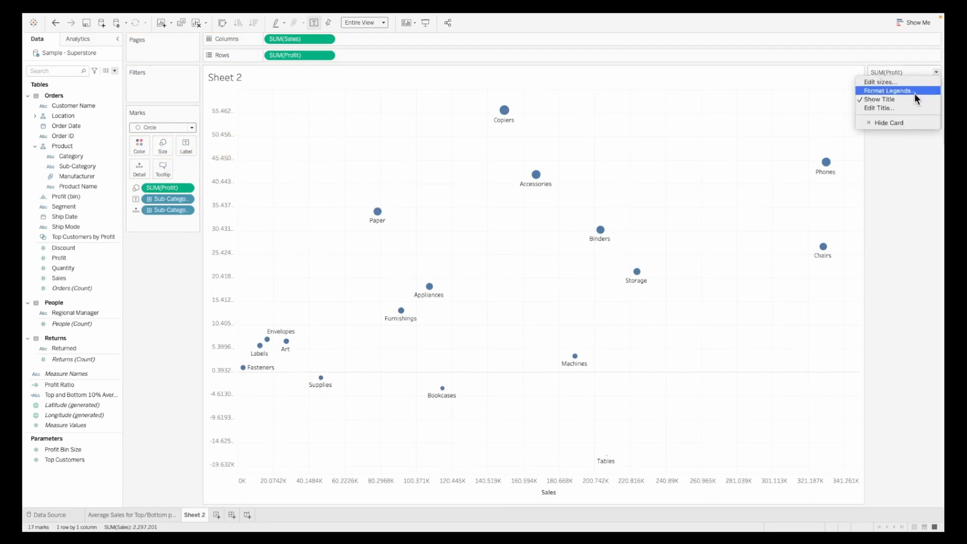
pyautogui.click(910, 124)
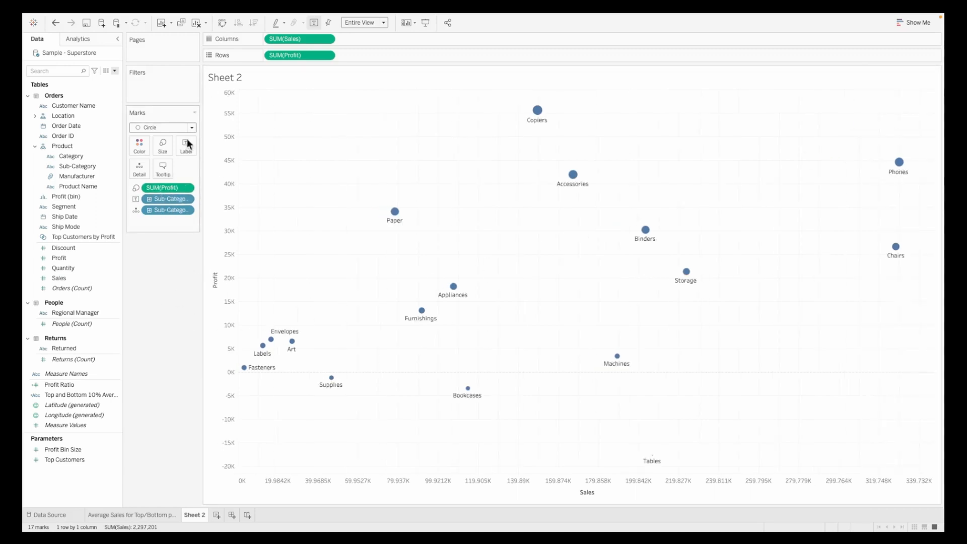
pyautogui.moveTo(275, 44)
pyautogui.mouseDown()
pyautogui.moveTo(132, 159)
pyautogui.moveTo(139, 146)
pyautogui.mouseUp()
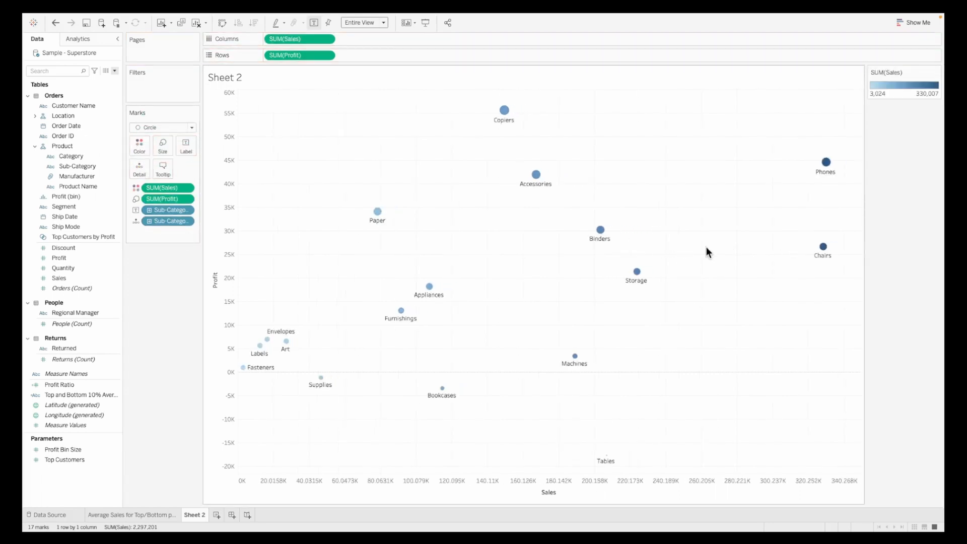
# Set the color palette of the Sales legend to Red-Green Diverging.
pyautogui.click(936, 73)
pyautogui.click(907, 83)
pyautogui.click(516, 217)
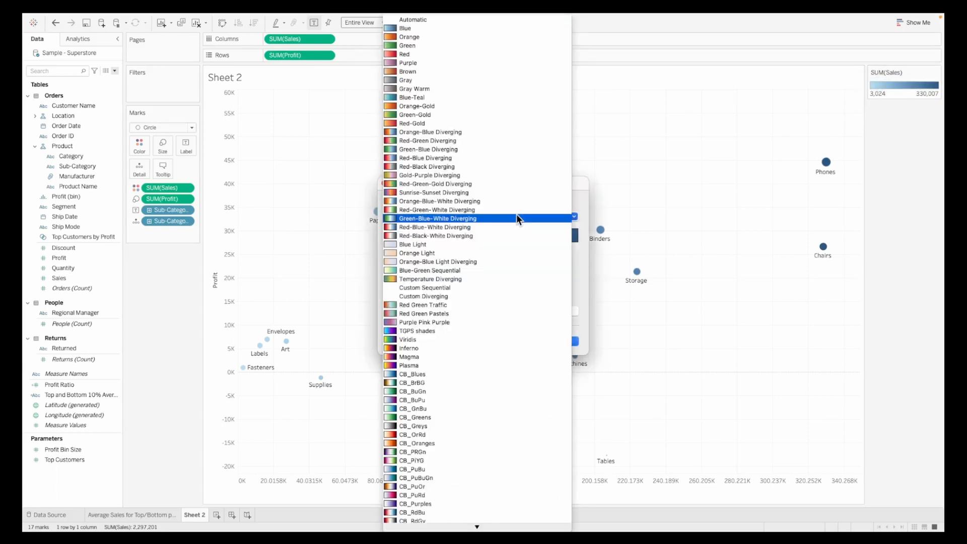
pyautogui.click(413, 141)
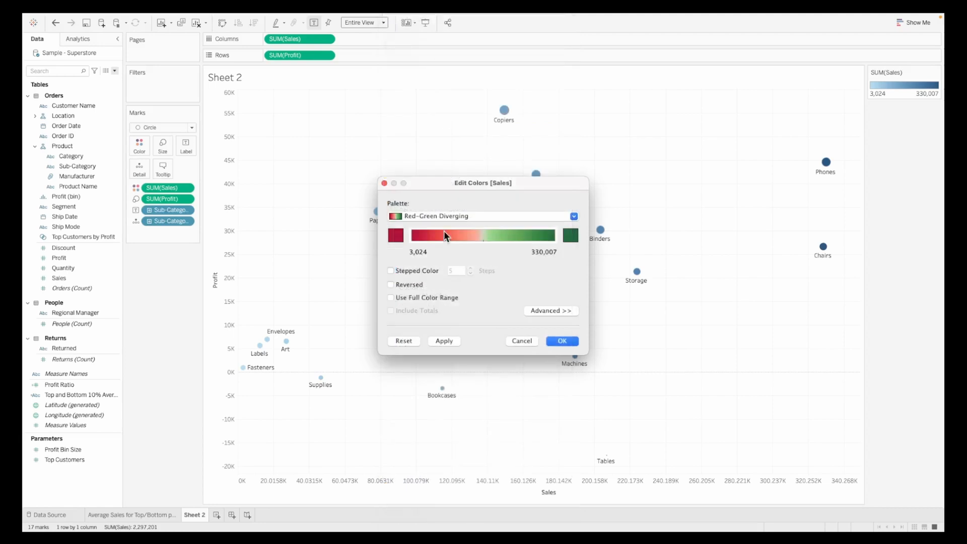
pyautogui.click(445, 341)
pyautogui.click(559, 340)
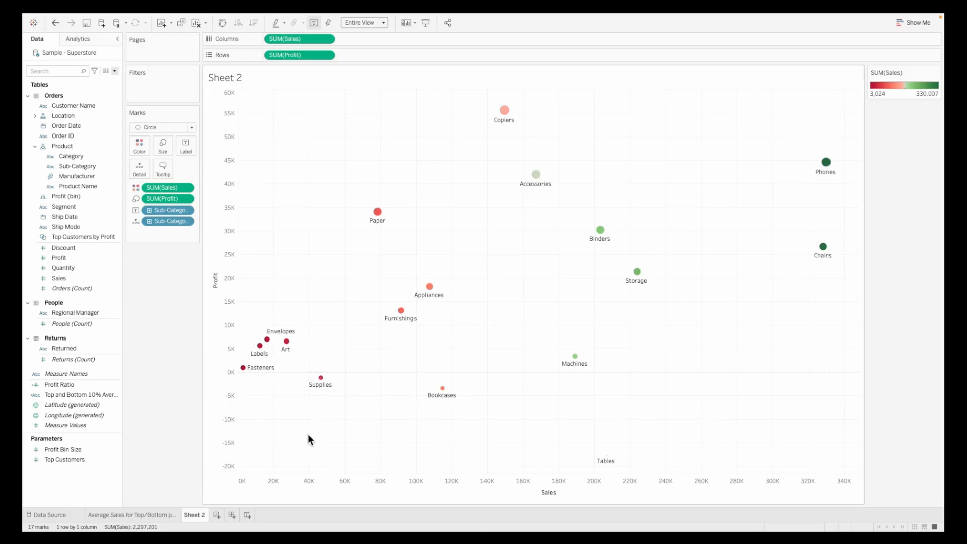
# Add average lines for both Sales and Profit to the scatter plot.
pyautogui.click(76, 39)
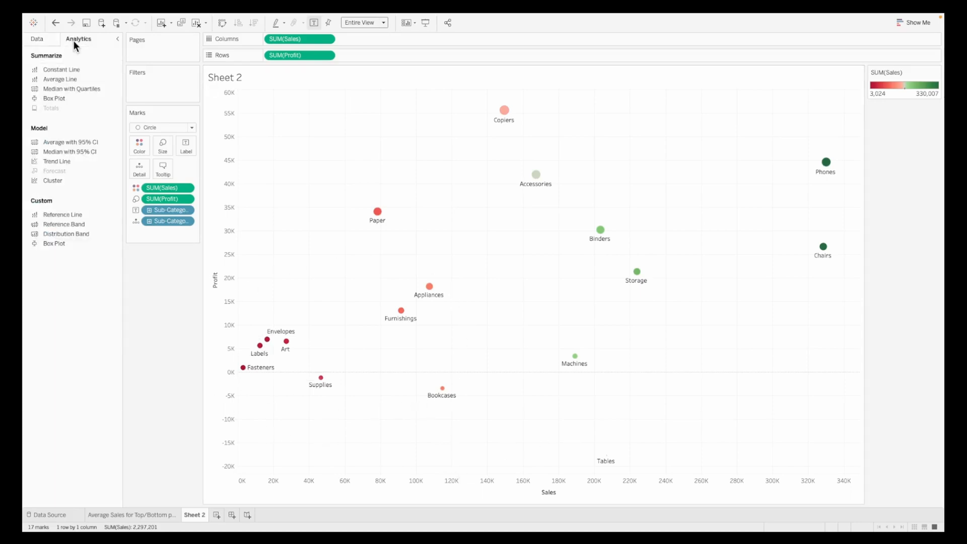
pyautogui.moveTo(63, 83); pyautogui.dragTo(298, 115)
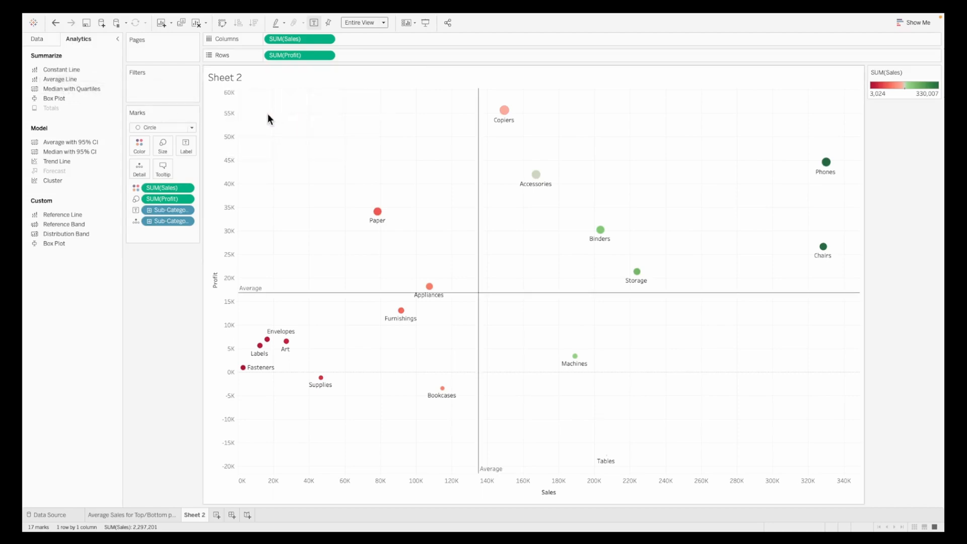
pyautogui.moveTo(476, 298)
pyautogui.moveTo(267, 335)
# Add a bold area annotation reading "More Profit" over "Less Sales" in the upper-left corner of the plot.
pyautogui.rightClick(285, 120)
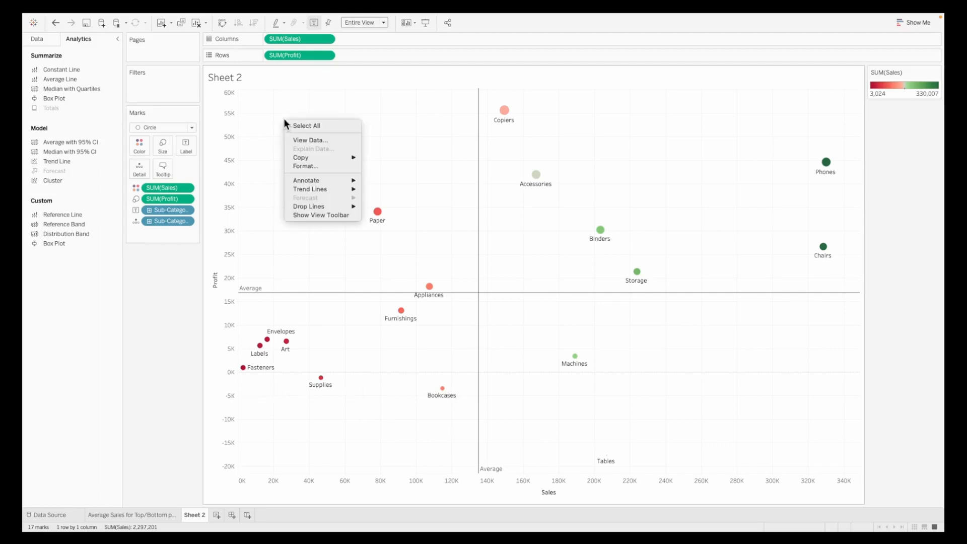
pyautogui.moveTo(327, 182)
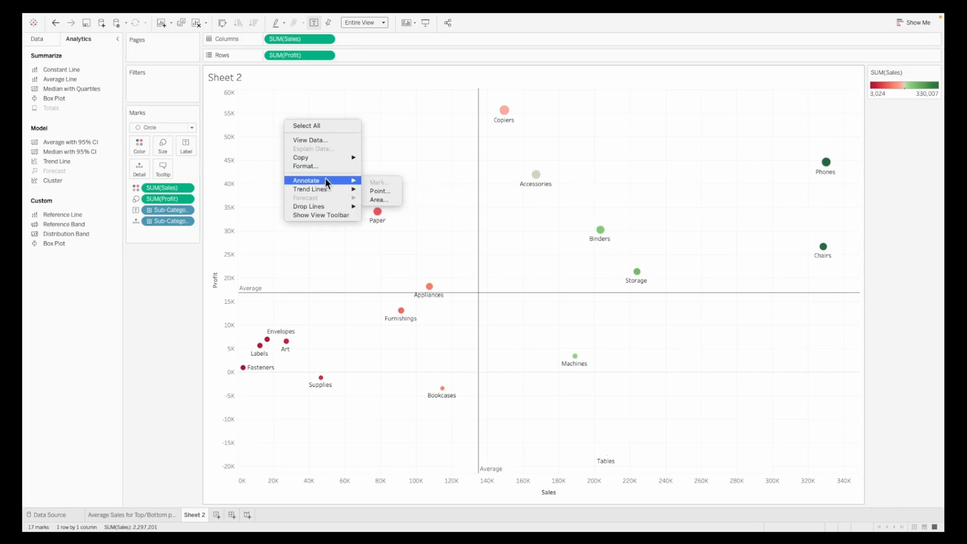
pyautogui.click(379, 200)
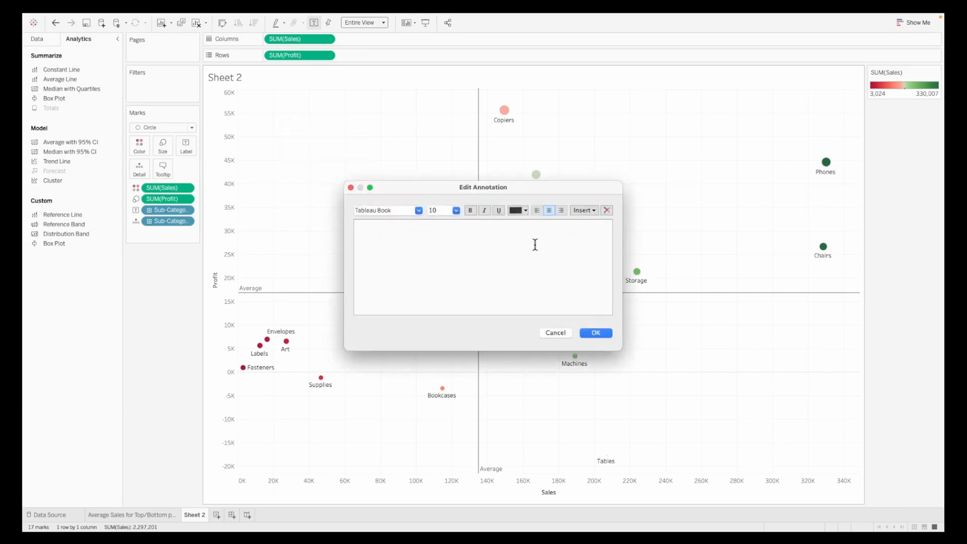
pyautogui.write('More Profit Less Sales')
pyautogui.press('super+a')
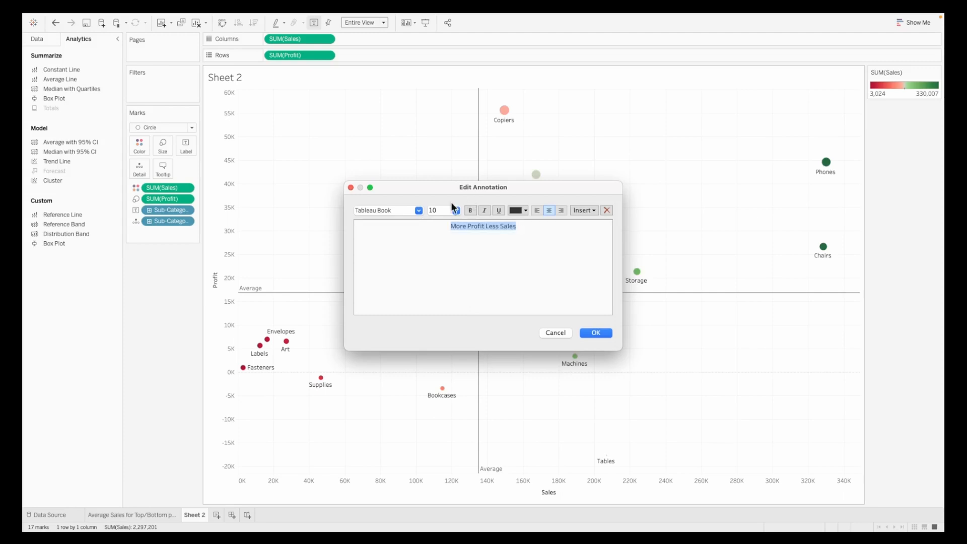
pyautogui.click(485, 227)
pyautogui.press('Return')
pyautogui.press('super+a')
pyautogui.click(470, 210)
pyautogui.click(596, 333)
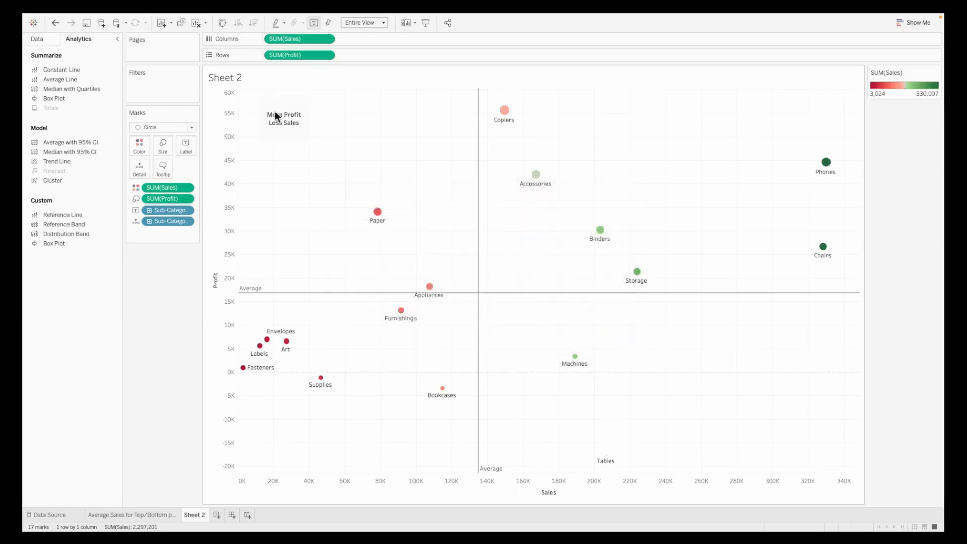
pyautogui.click(294, 134)
pyautogui.moveTo(294, 134)
pyautogui.mouseDown()
pyautogui.moveTo(278, 132)
pyautogui.moveTo(306, 128)
pyautogui.mouseUp()
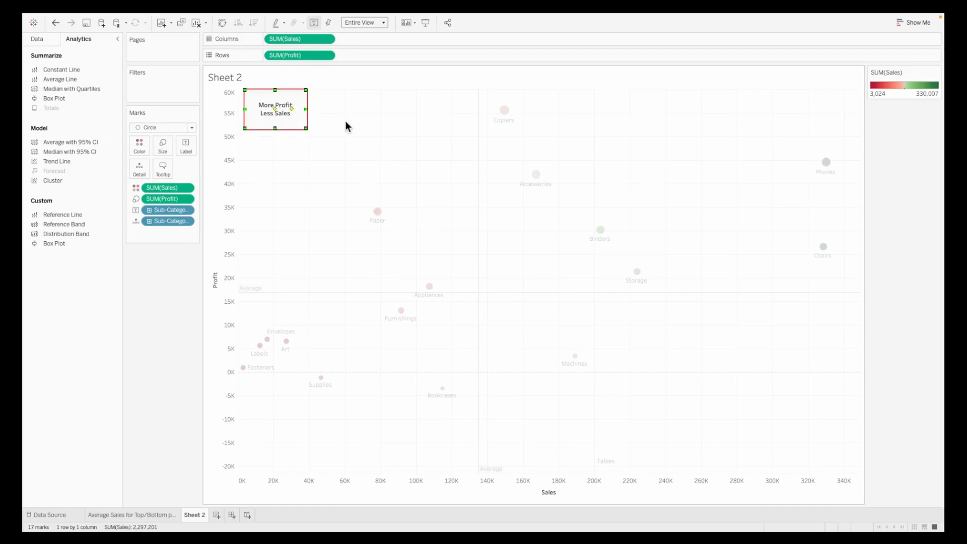
# Add a centered, bold area annotation reading "More Profit" over "More Sales" in the plot's upper-right corner, above Phones.
pyautogui.rightClick(733, 159)
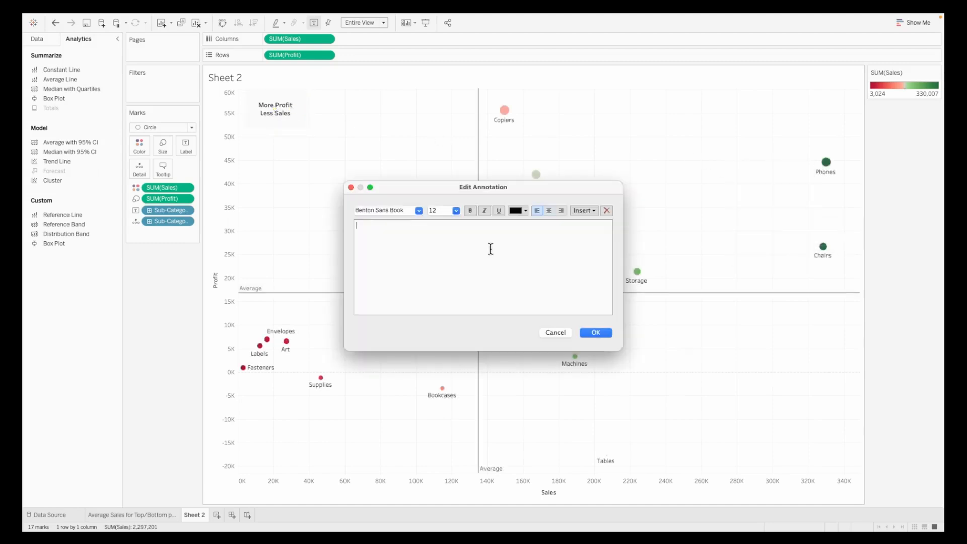
pyautogui.write('More Profit More Sa')
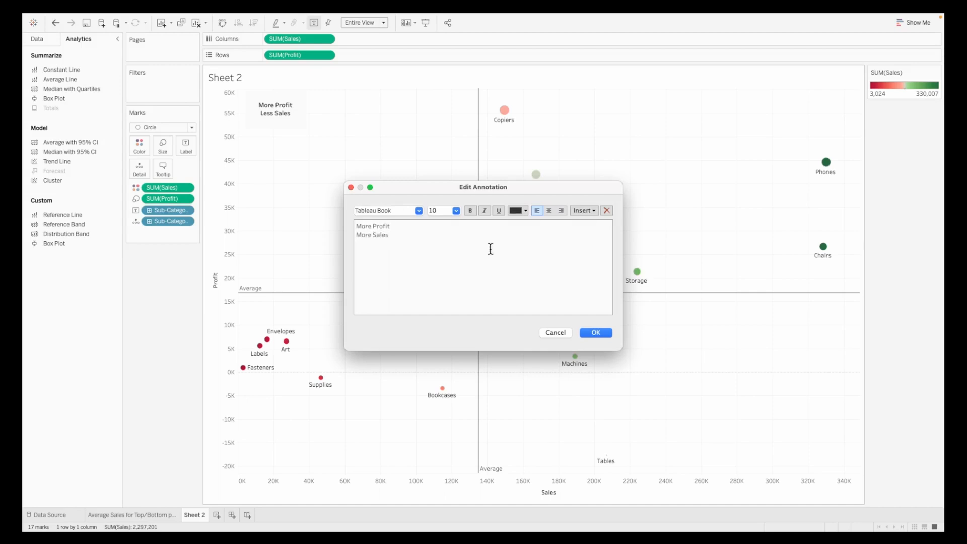
pyautogui.press('super+a')
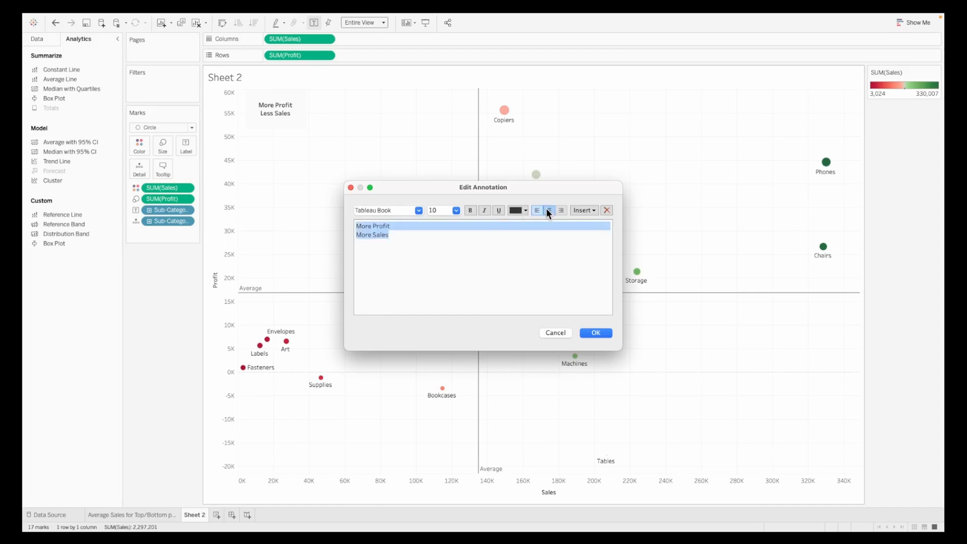
pyautogui.click(549, 210)
pyautogui.click(589, 331)
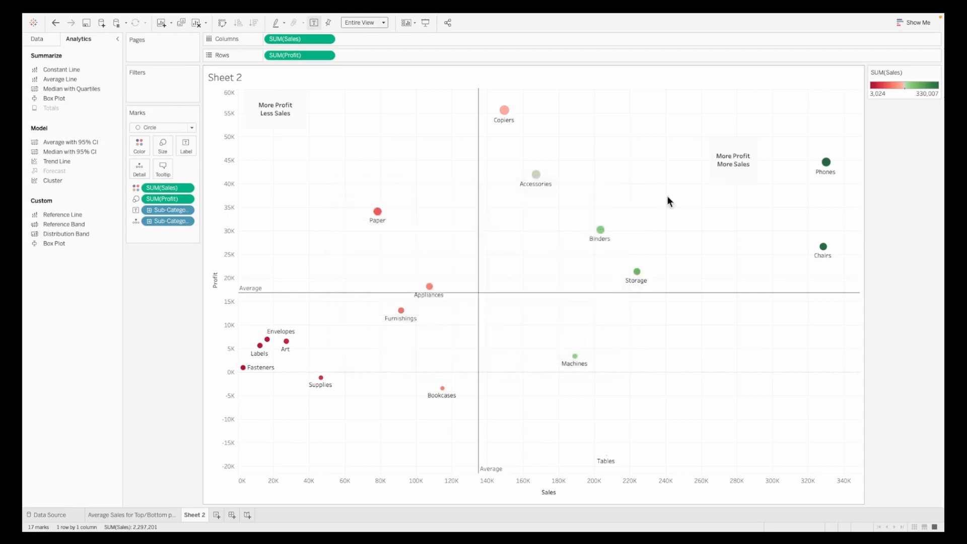
pyautogui.click(730, 160)
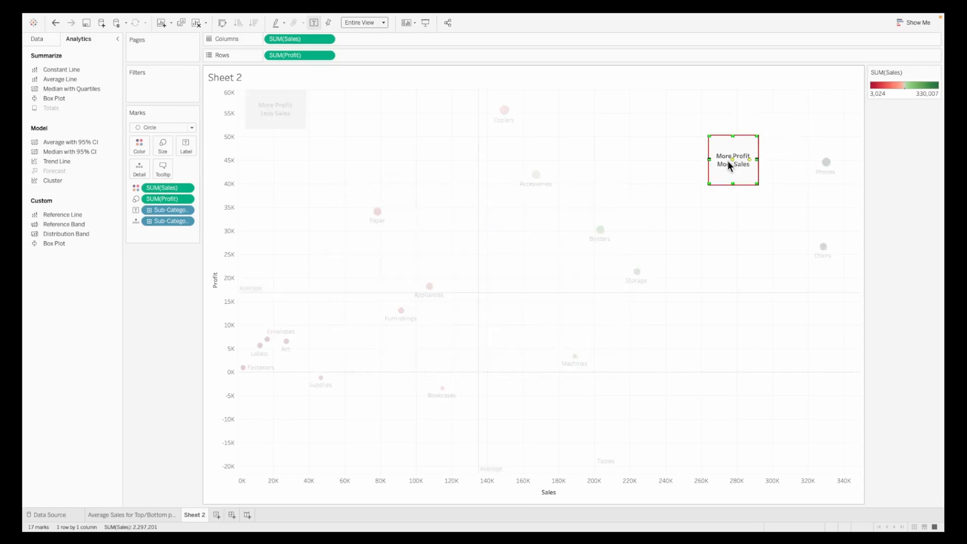
pyautogui.moveTo(817, 116); pyautogui.dragTo(817, 116)
pyautogui.click(904, 241)
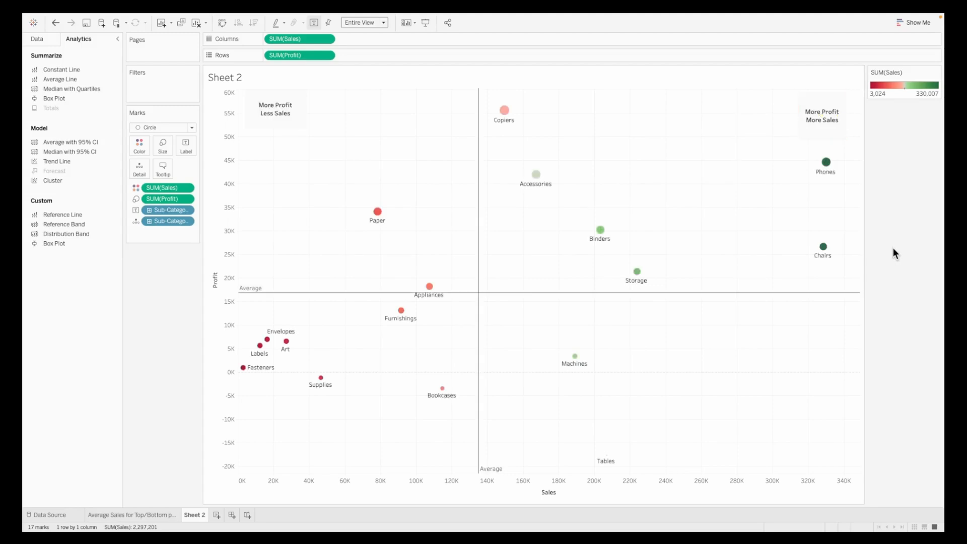
# Add an area annotation reading "Less Profit" over "Less Sales" in the lower-left corner of the plot.
pyautogui.rightClick(271, 443)
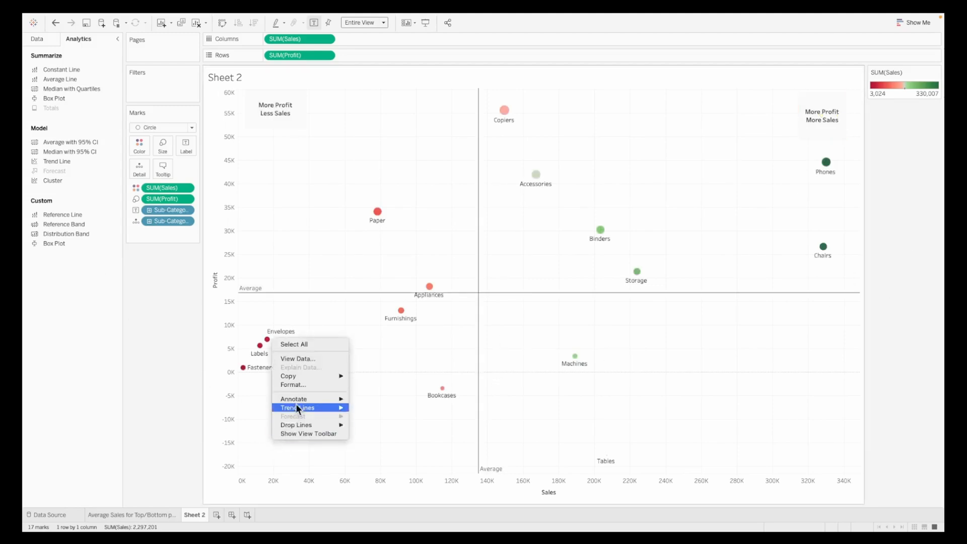
pyautogui.moveTo(299, 398)
pyautogui.click(367, 418)
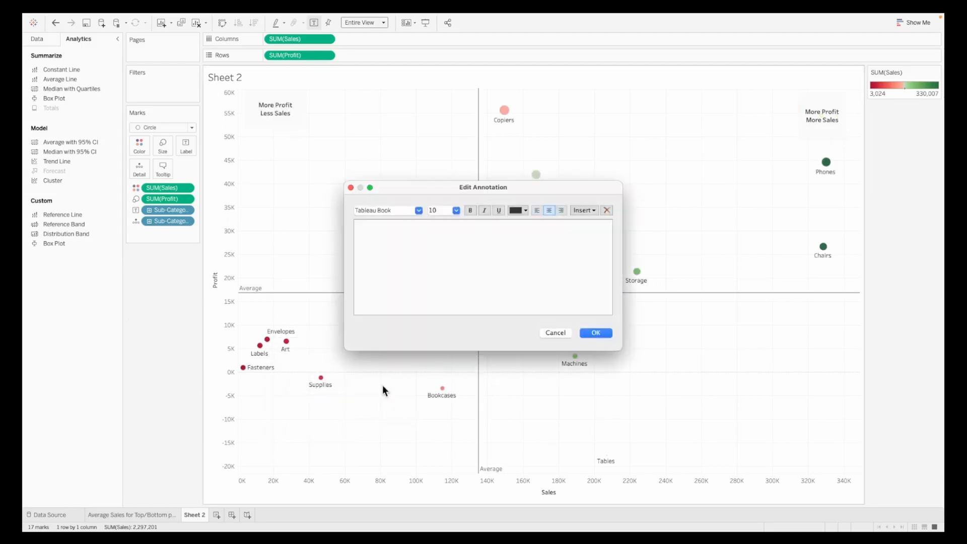
pyautogui.write('Less Profit')
pyautogui.click(585, 334)
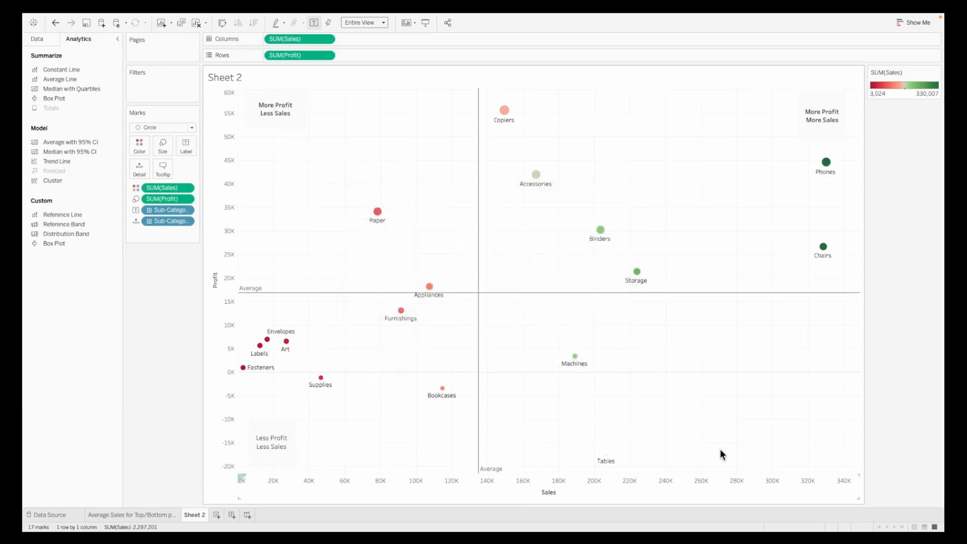
# Add an area annotation reading "Less Profit" over "More Sales" in the lower-right corner of the plot.
pyautogui.rightClick(821, 442)
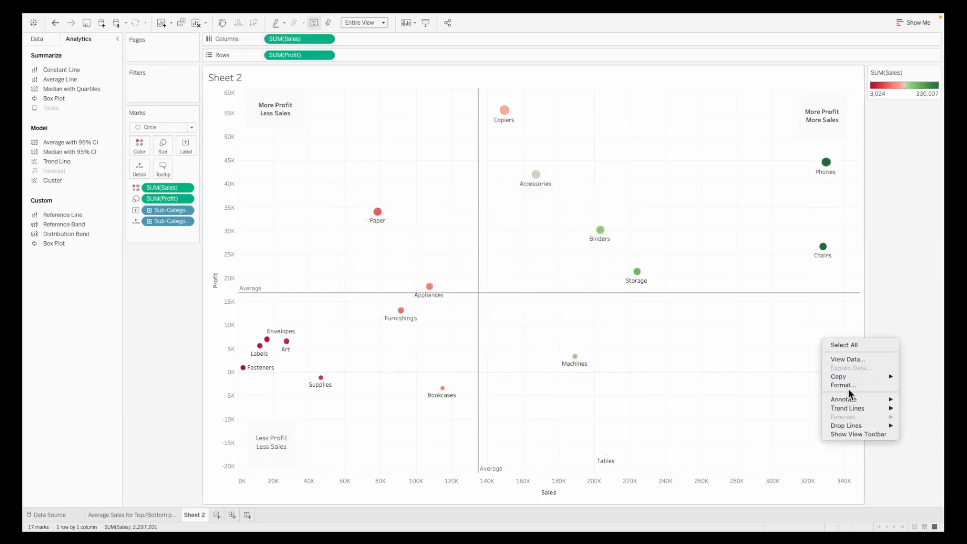
pyautogui.moveTo(846, 403)
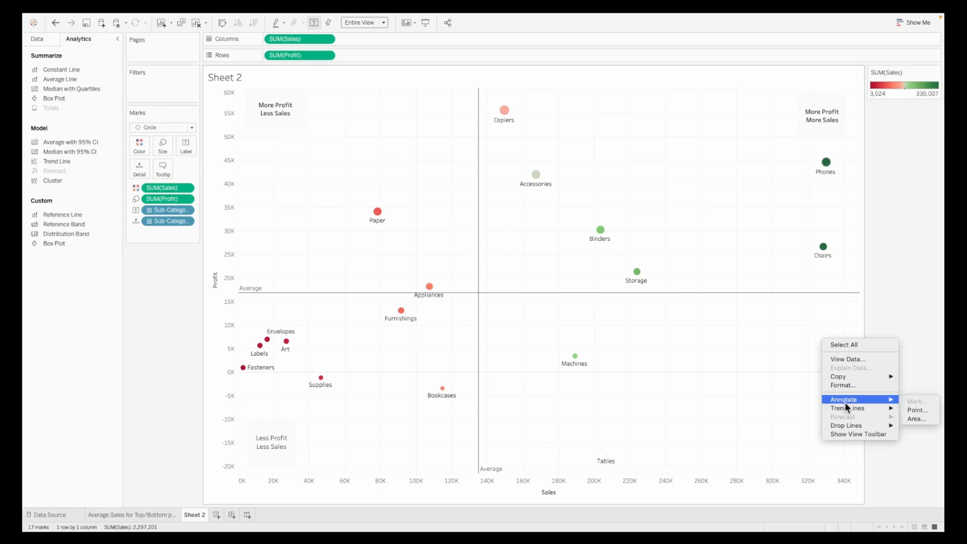
pyautogui.click(920, 420)
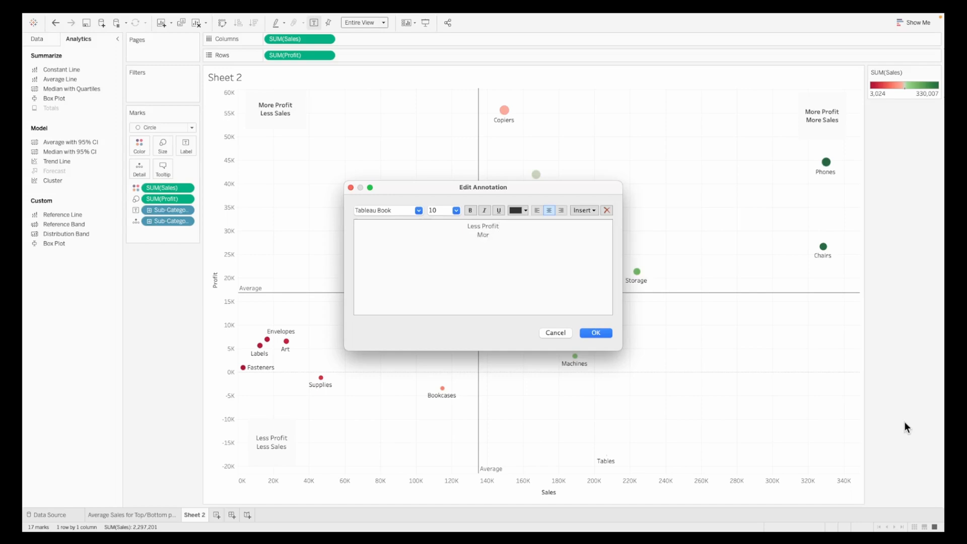
pyautogui.write('Sales')
pyautogui.click(595, 336)
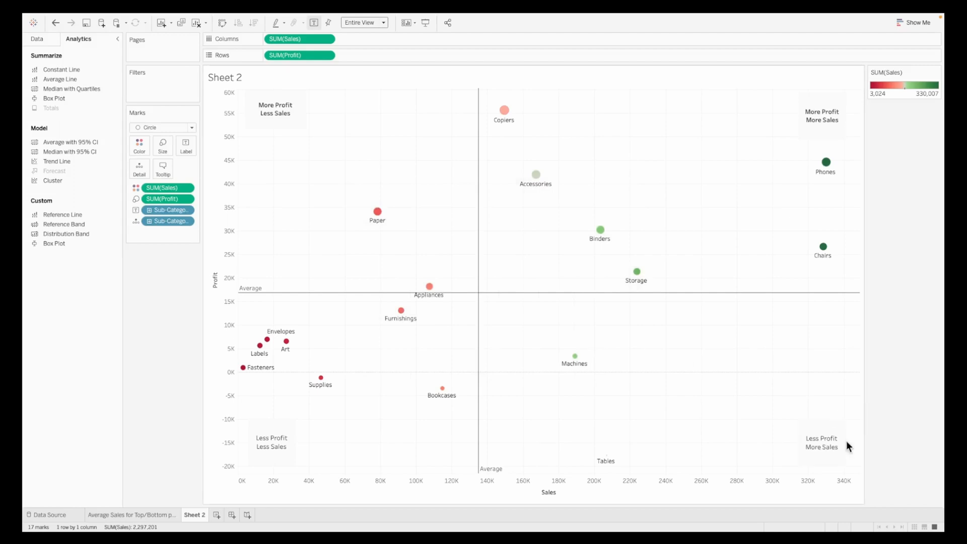
# Shade the "Less Profit More Sales" annotation box with a custom green.
pyautogui.rightClick(809, 445)
pyautogui.click(828, 457)
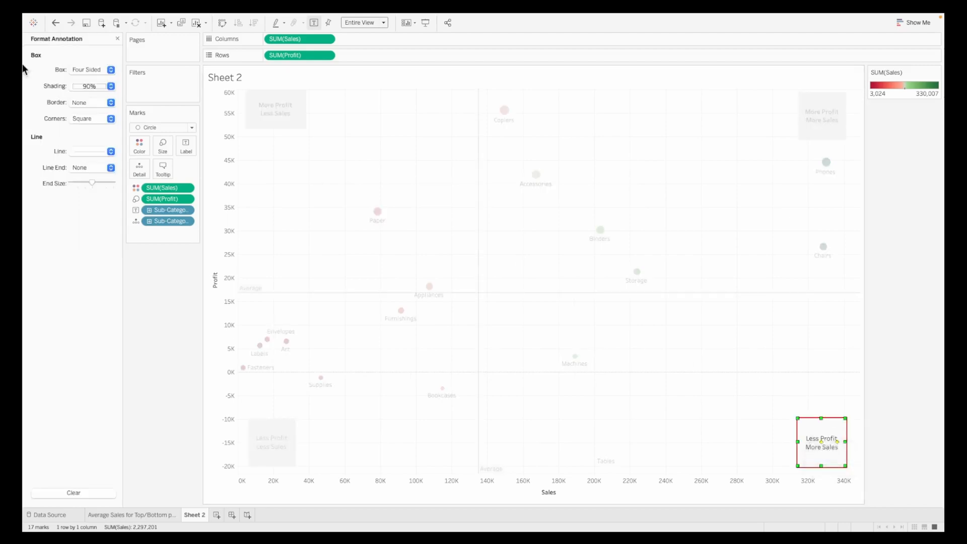
pyautogui.click(90, 87)
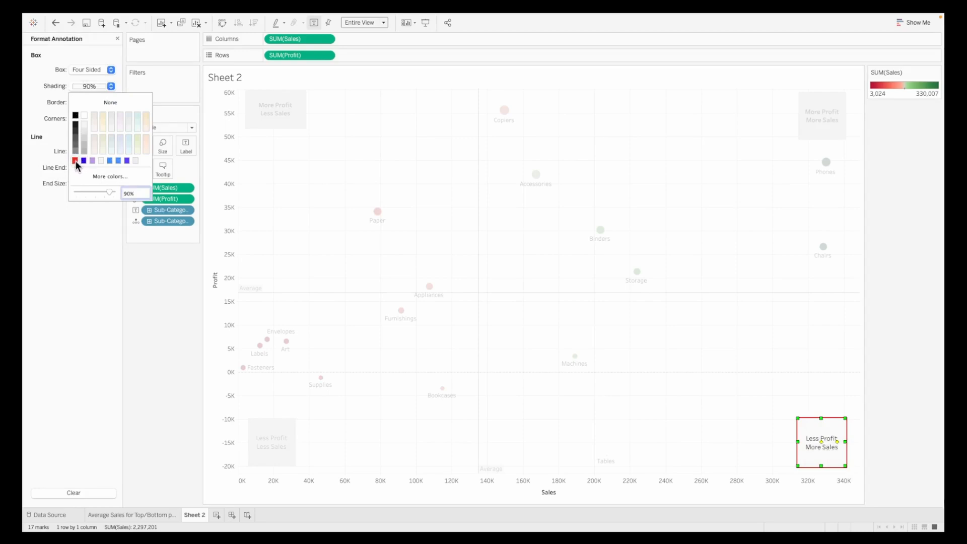
pyautogui.click(114, 177)
pyautogui.scroll(-3, 604, 330)
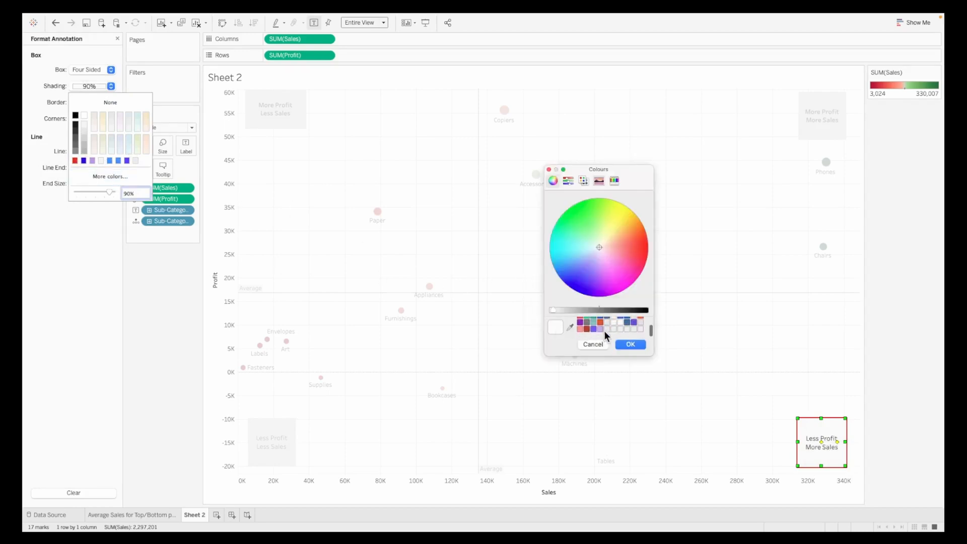
pyautogui.click(592, 329)
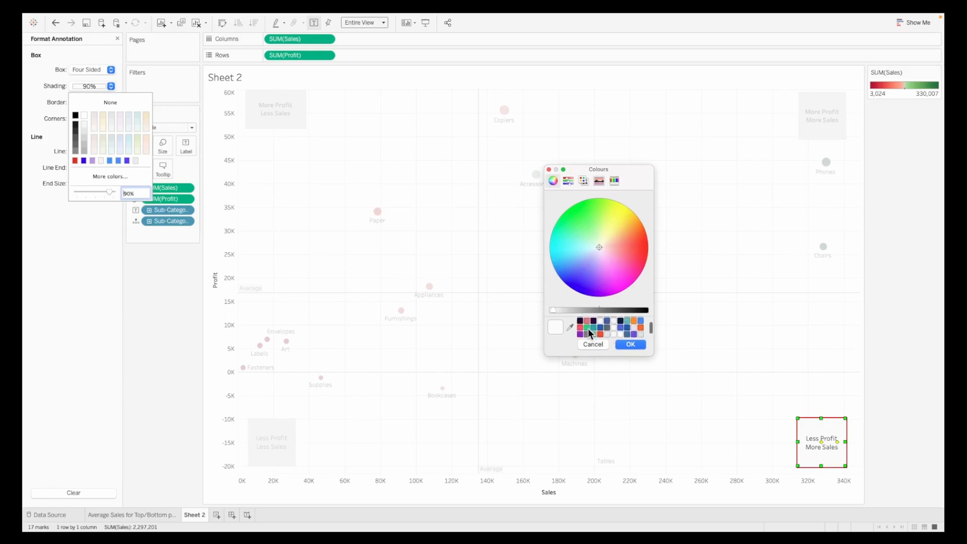
pyautogui.click(624, 344)
pyautogui.click(880, 424)
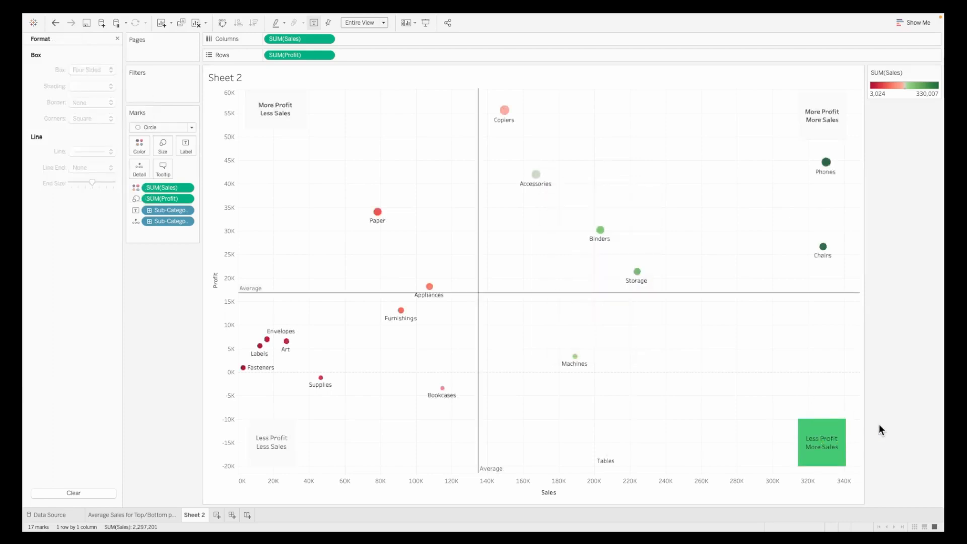
# Shade the "More Profit More Sales" annotation box with a custom dark green.
pyautogui.click(825, 103)
pyautogui.click(84, 89)
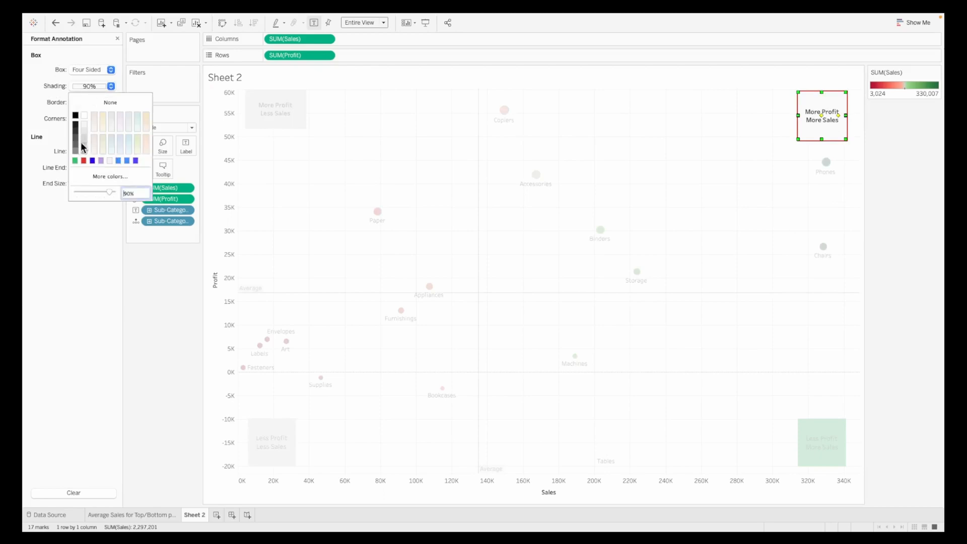
pyautogui.click(93, 176)
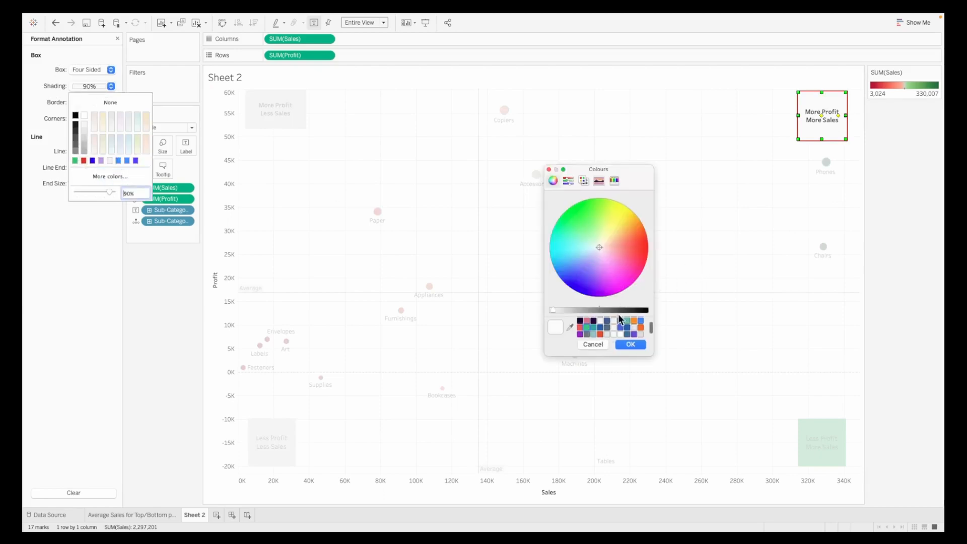
pyautogui.click(577, 219)
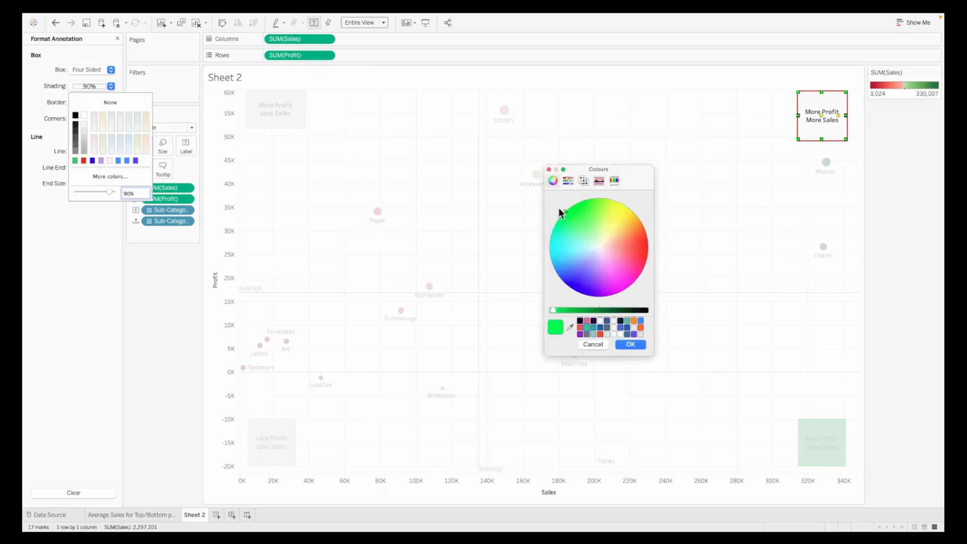
pyautogui.moveTo(615, 311); pyautogui.dragTo(607, 311)
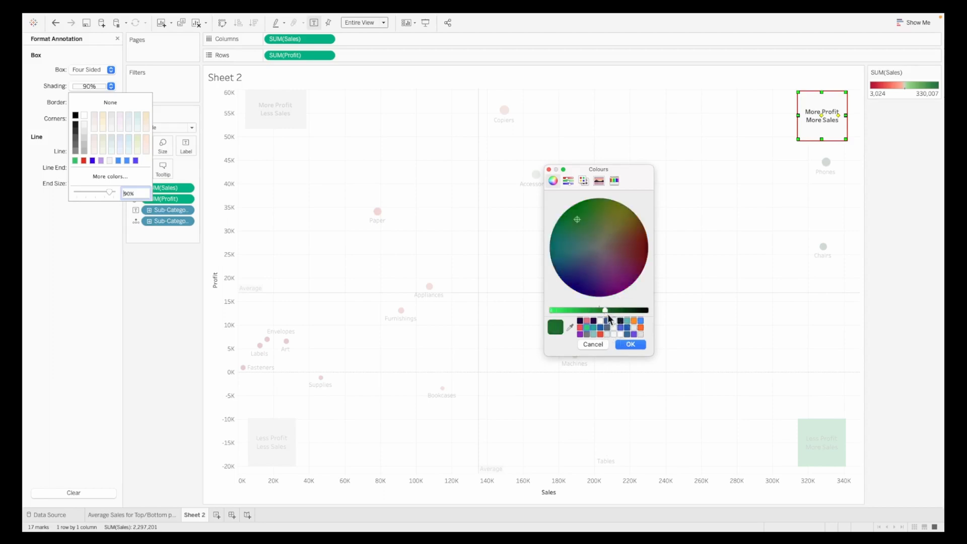
pyautogui.click(630, 344)
pyautogui.click(894, 324)
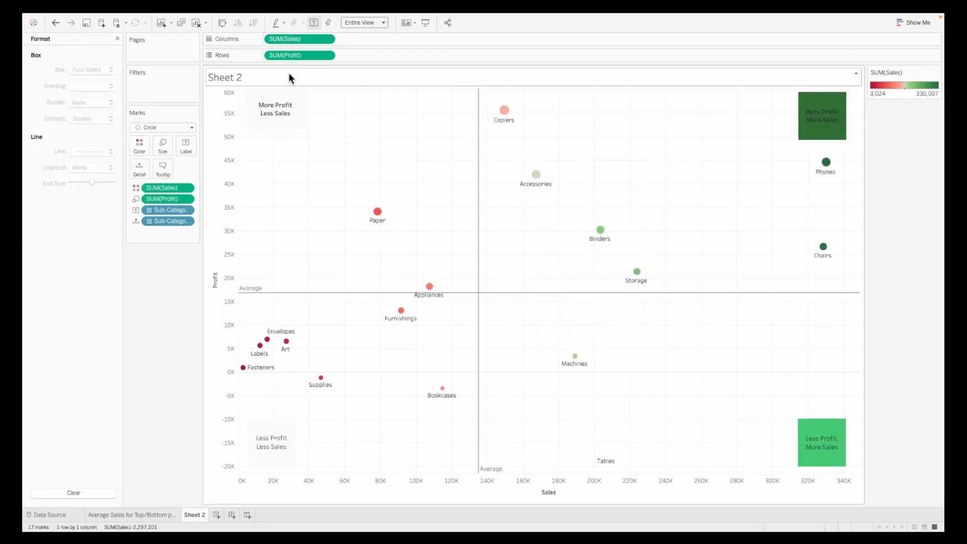
# Shade the "More Profit Less Sales" annotation box with a custom pinkish red.
pyautogui.click(274, 110)
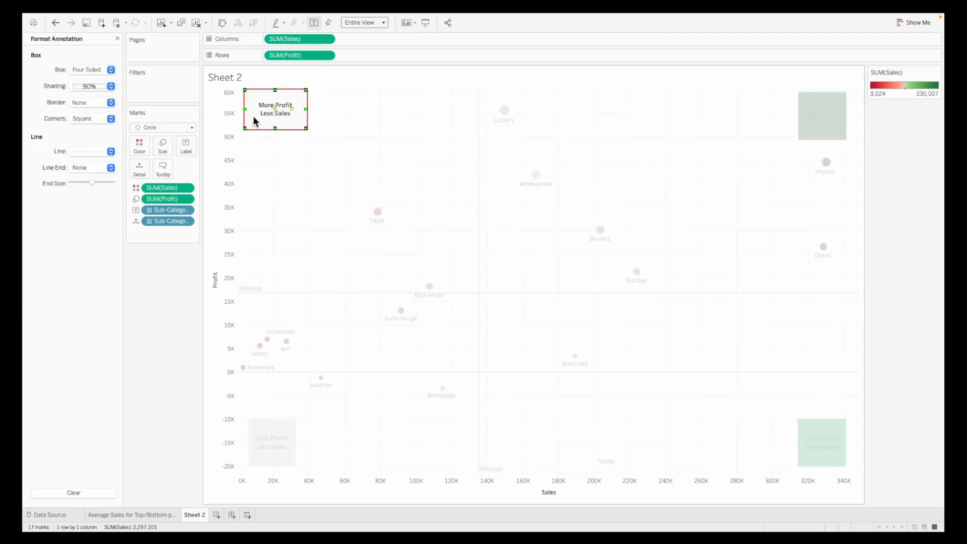
pyautogui.click(74, 87)
pyautogui.click(92, 160)
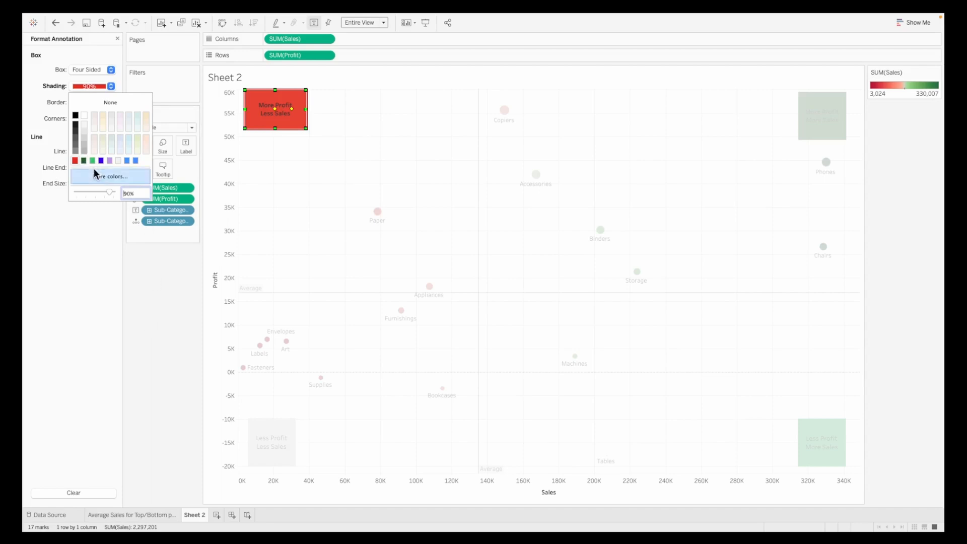
pyautogui.click(101, 176)
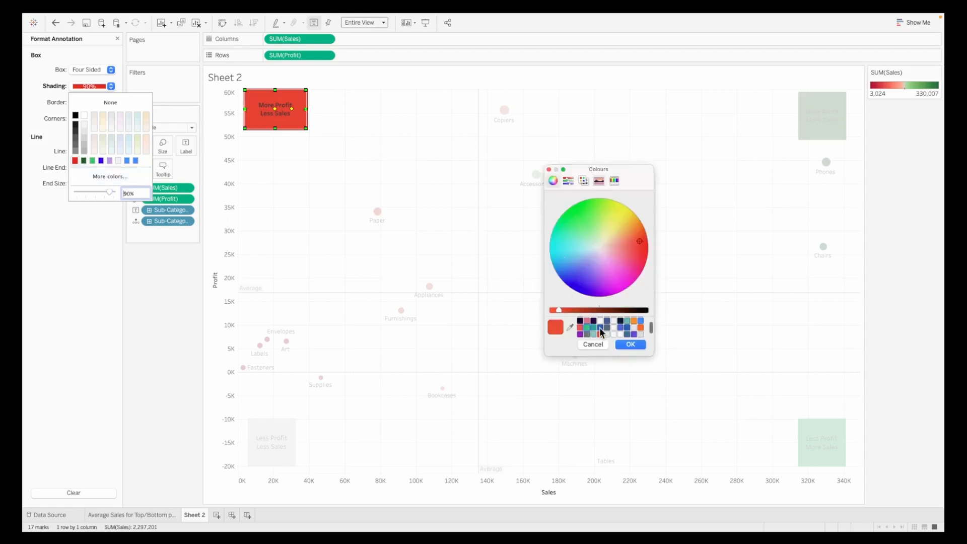
pyautogui.click(587, 321)
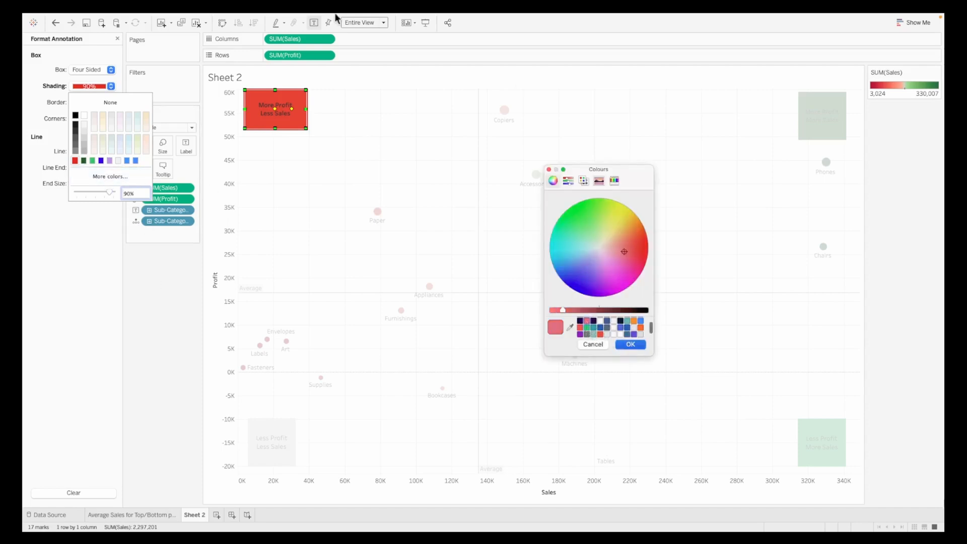
pyautogui.press('Return')
pyautogui.click(171, 415)
# Shade the "Less Profit Less Sales" annotation box bright red and widen it slightly toward the right.
pyautogui.click(275, 447)
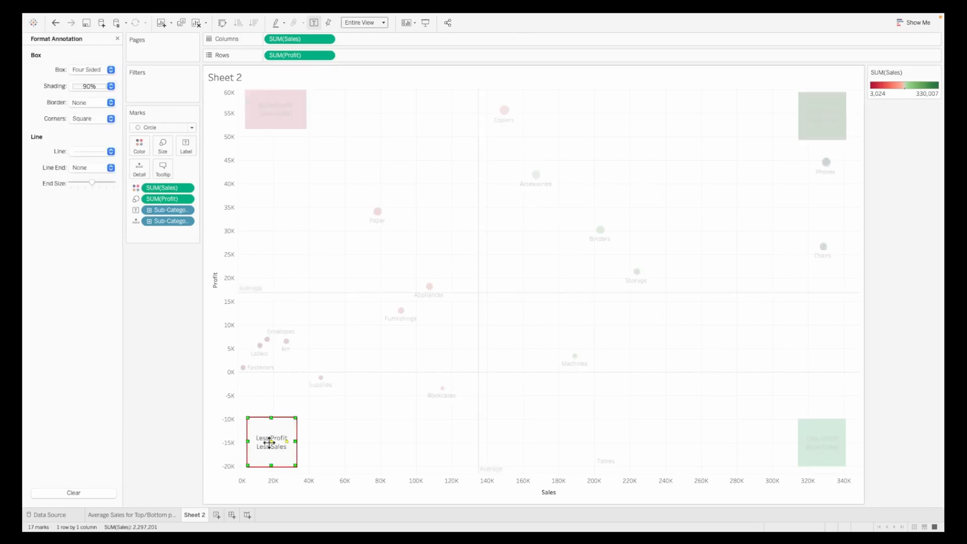
pyautogui.click(104, 86)
pyautogui.click(84, 160)
pyautogui.click(147, 315)
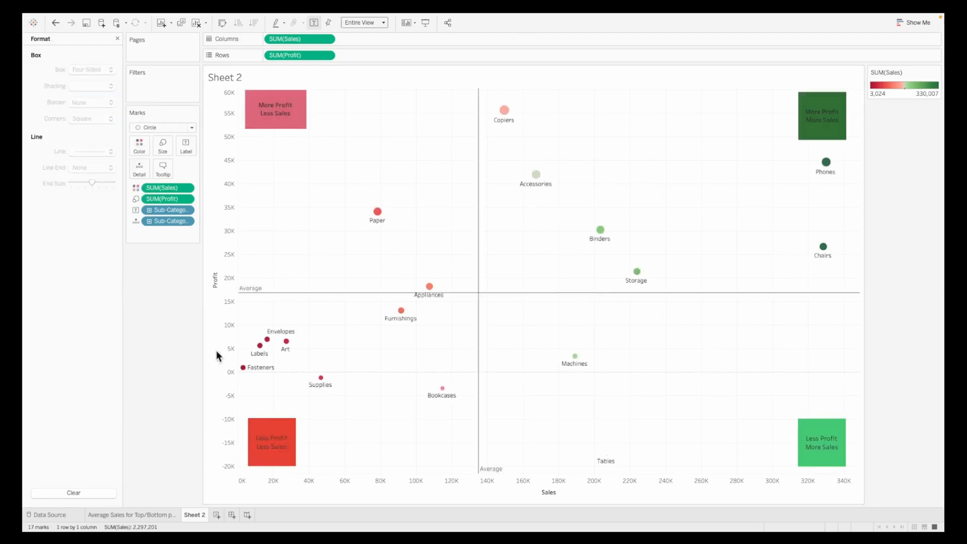
pyautogui.click(278, 441)
pyautogui.moveTo(295, 441); pyautogui.dragTo(312, 441)
pyautogui.click(178, 438)
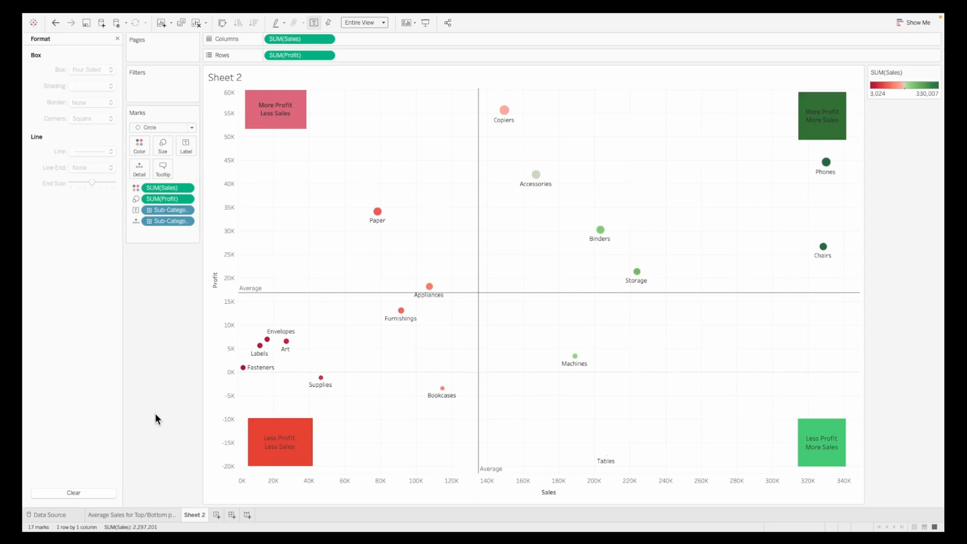
# Change the font color of all the text in the "More Profit More Sales" annotation to white.
pyautogui.click(827, 107)
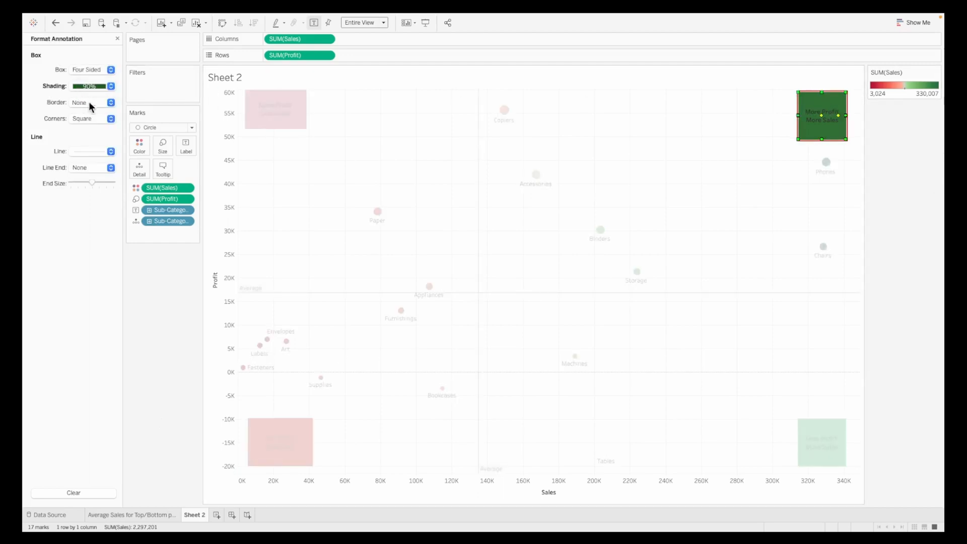
pyautogui.doubleClick(832, 125)
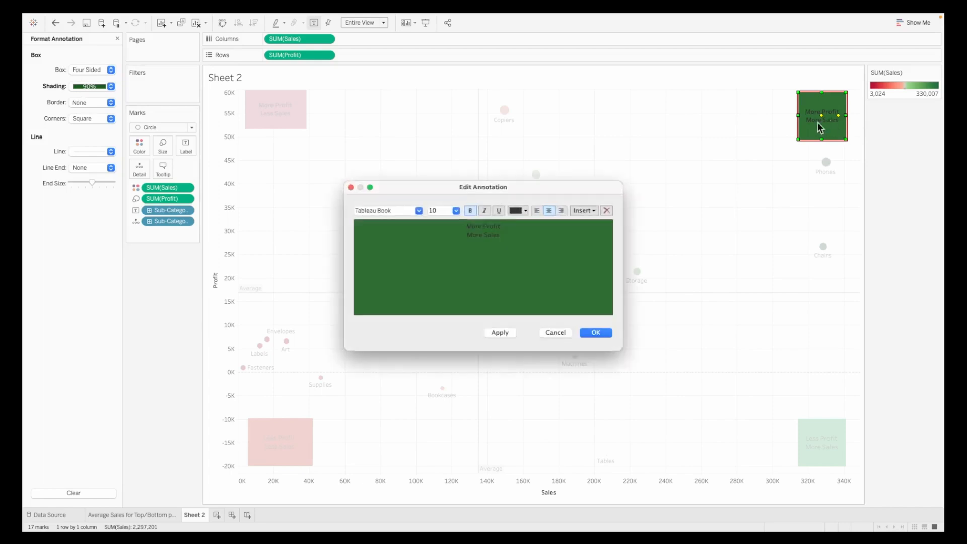
pyautogui.press('super+a')
pyautogui.click(516, 211)
pyautogui.click(521, 211)
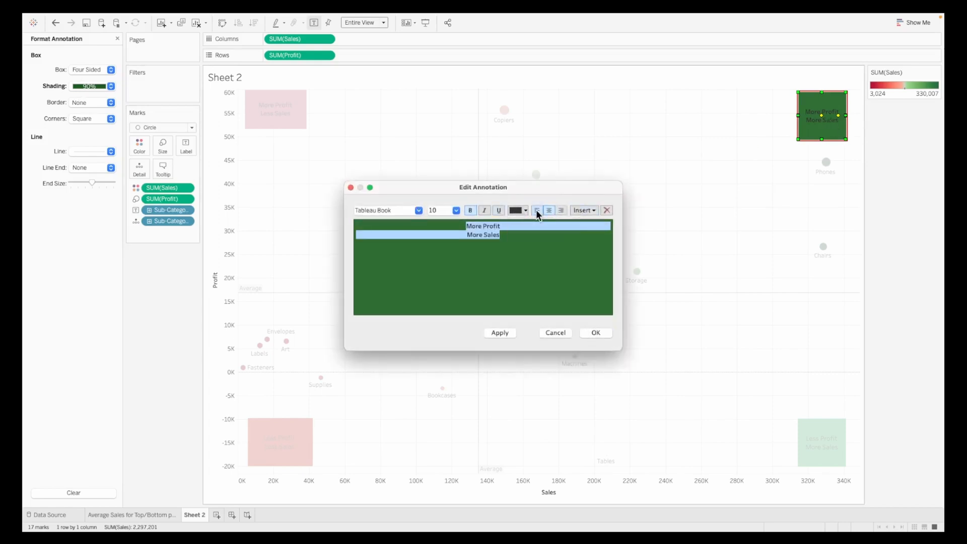
pyautogui.click(518, 210)
pyautogui.click(517, 222)
pyautogui.click(596, 333)
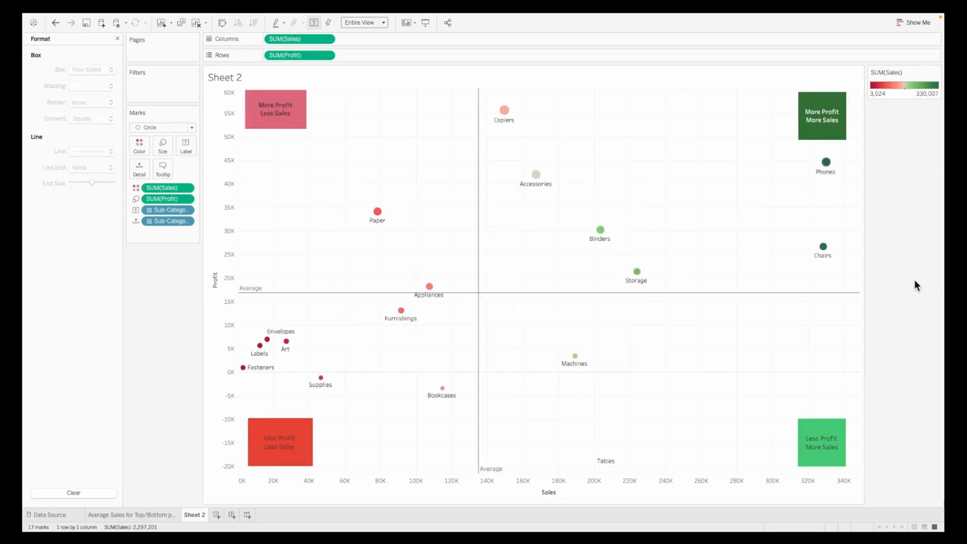